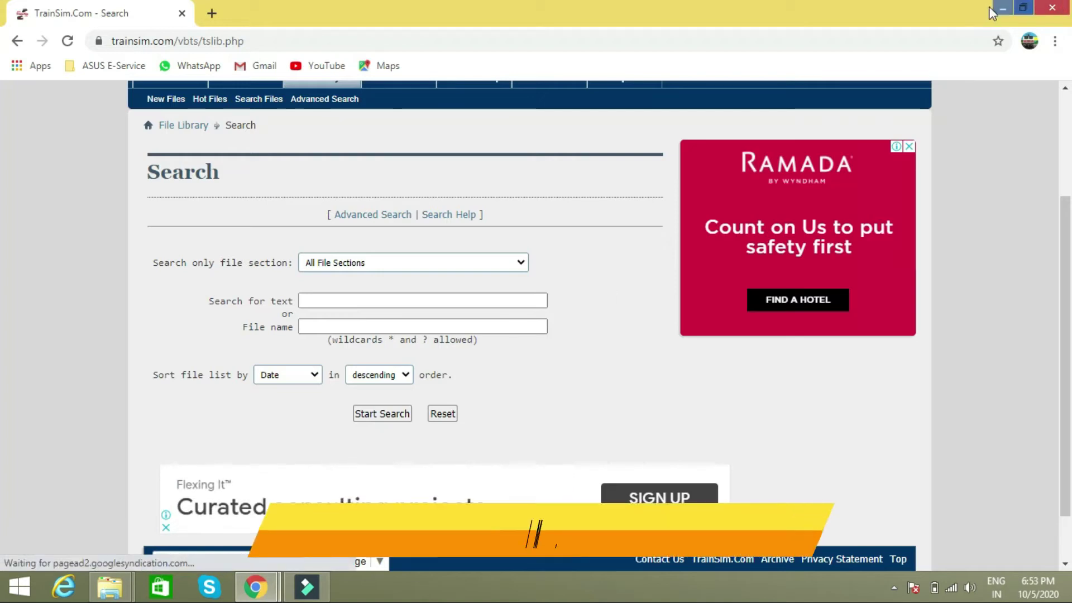
View the irmsts.net home page in the other browser window and leave both browser windows minimized
{"action": "left_click", "coordinate": [1000, 9]}
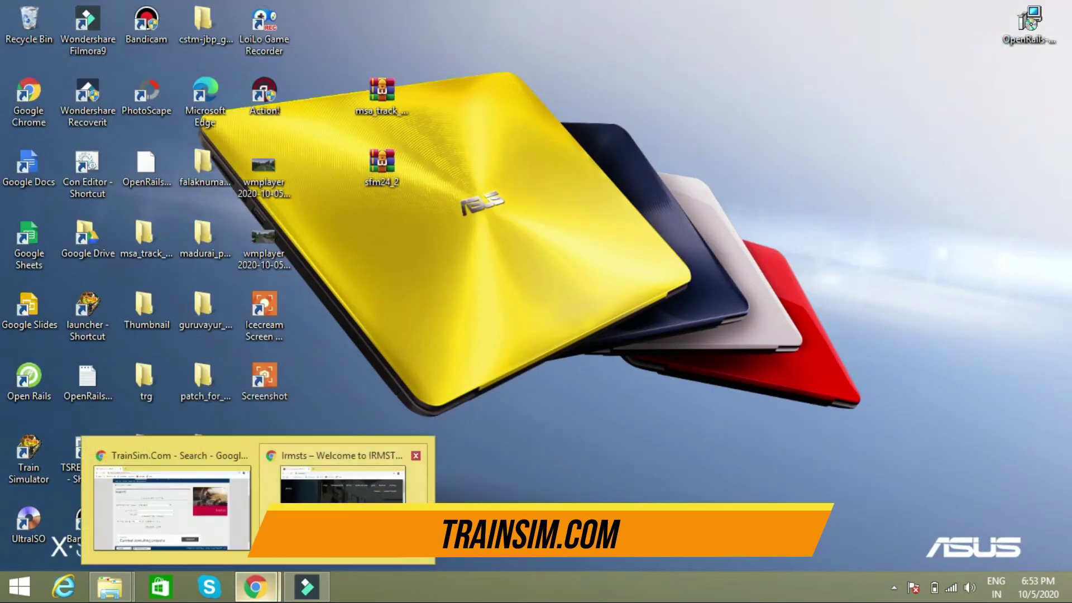
{"action": "left_click", "coordinate": [341, 485]}
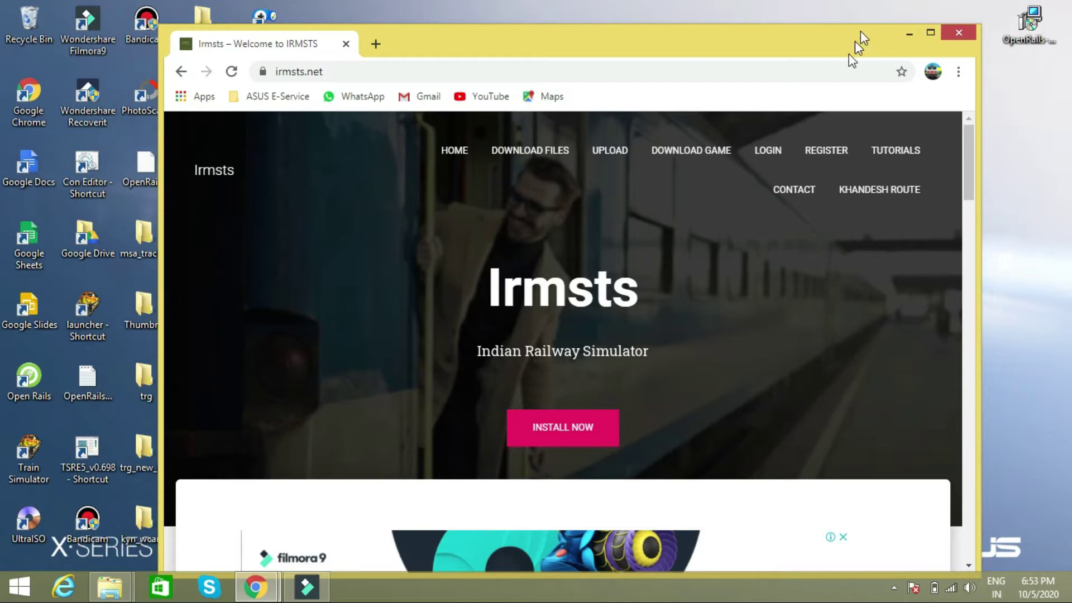
{"action": "left_click", "coordinate": [899, 35]}
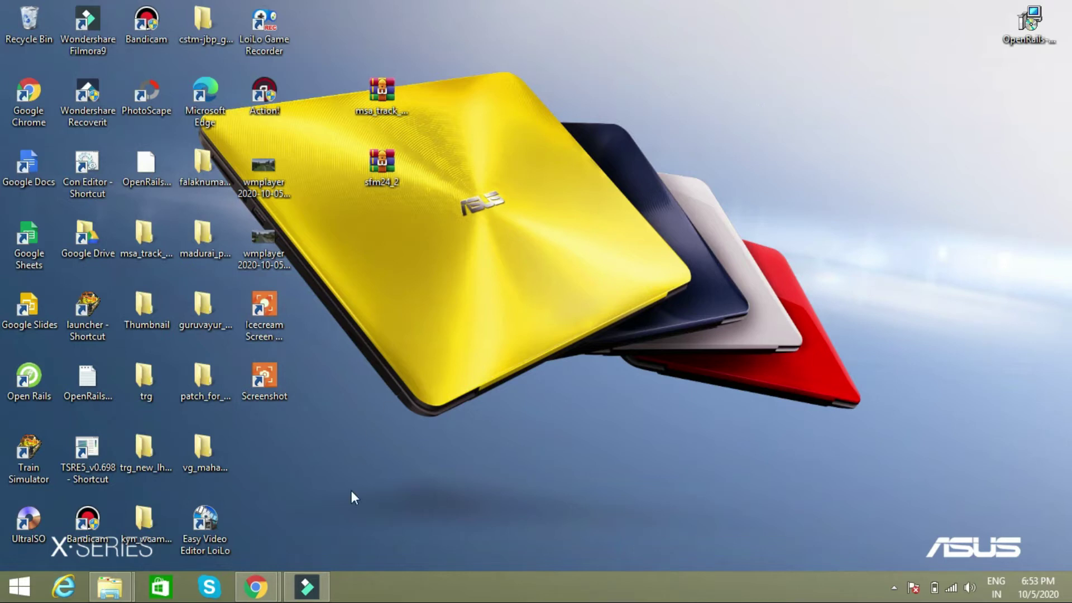
Return to the TrainSim.com file search and list all files in the section "Microsoft Train Simulator: Routes"
{"action": "mouse_move", "coordinate": [256, 586]}
{"action": "left_click", "coordinate": [224, 519]}
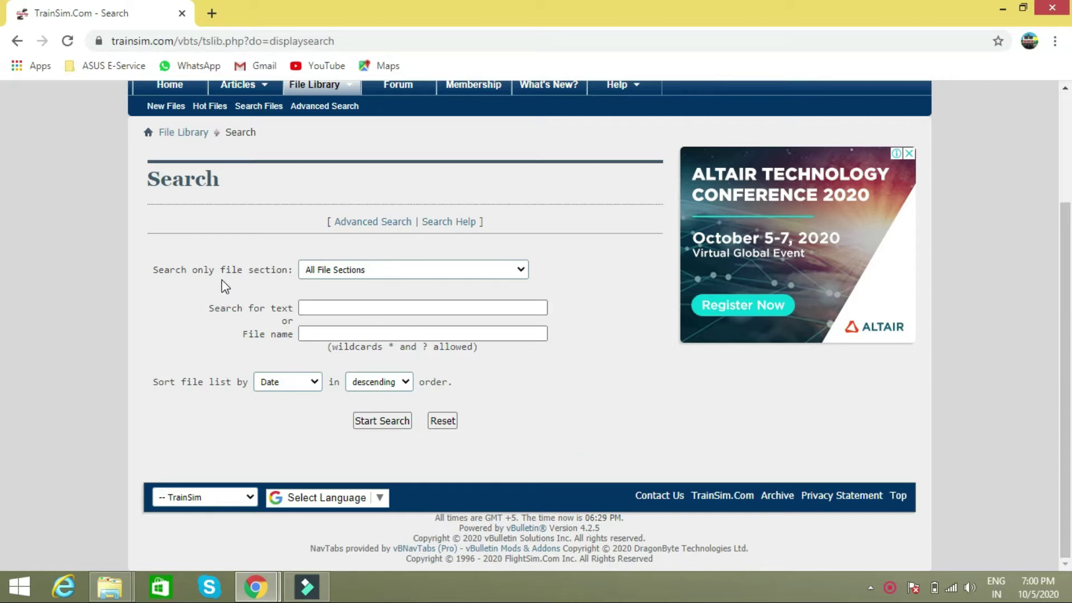
{"action": "left_click", "coordinate": [328, 273]}
{"action": "scroll", "coordinate": [423, 407], "scroll_direction": "down", "scroll_amount": 5}
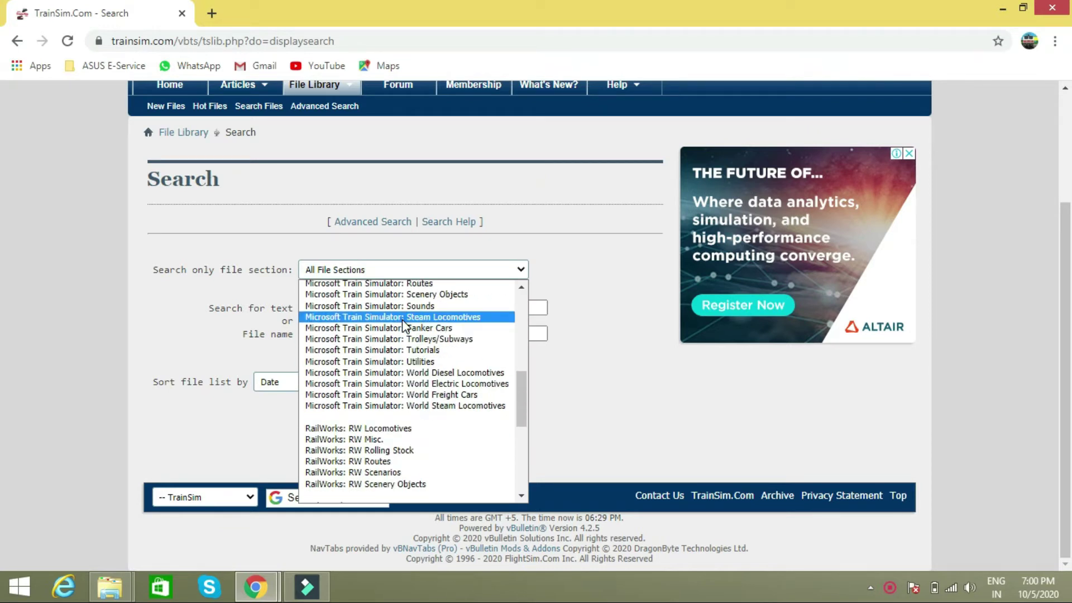
{"action": "scroll", "coordinate": [402, 319], "scroll_direction": "up", "scroll_amount": 3}
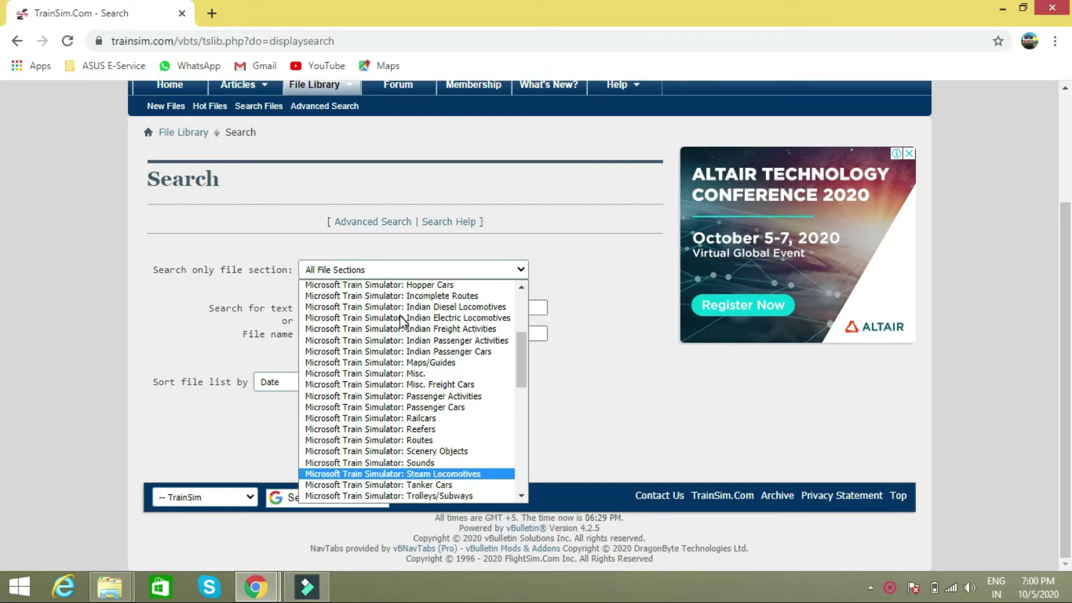
{"action": "left_click", "coordinate": [413, 441]}
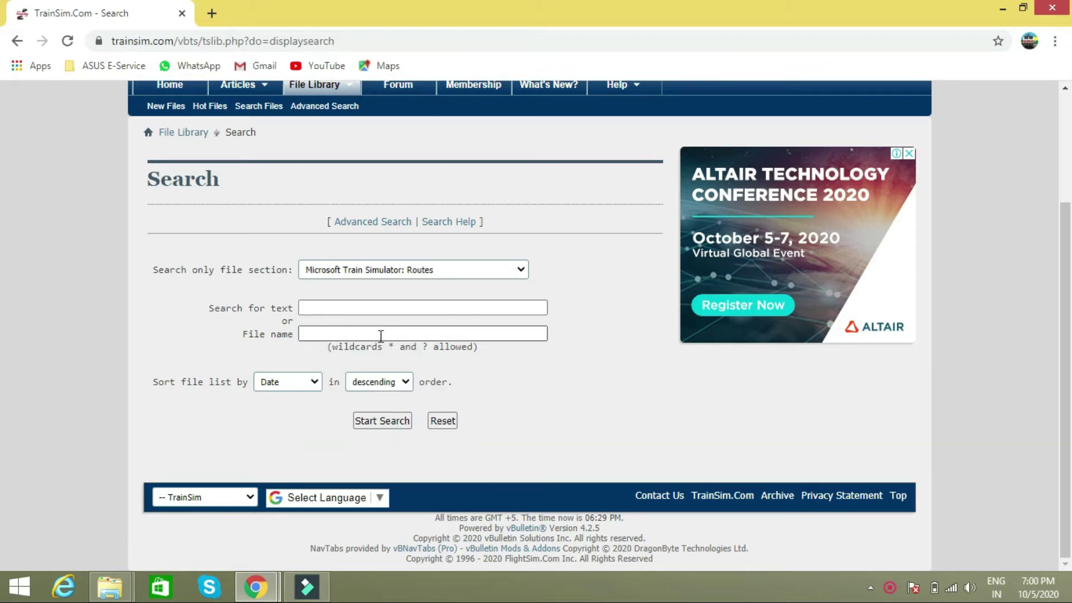
{"action": "left_click", "coordinate": [385, 423]}
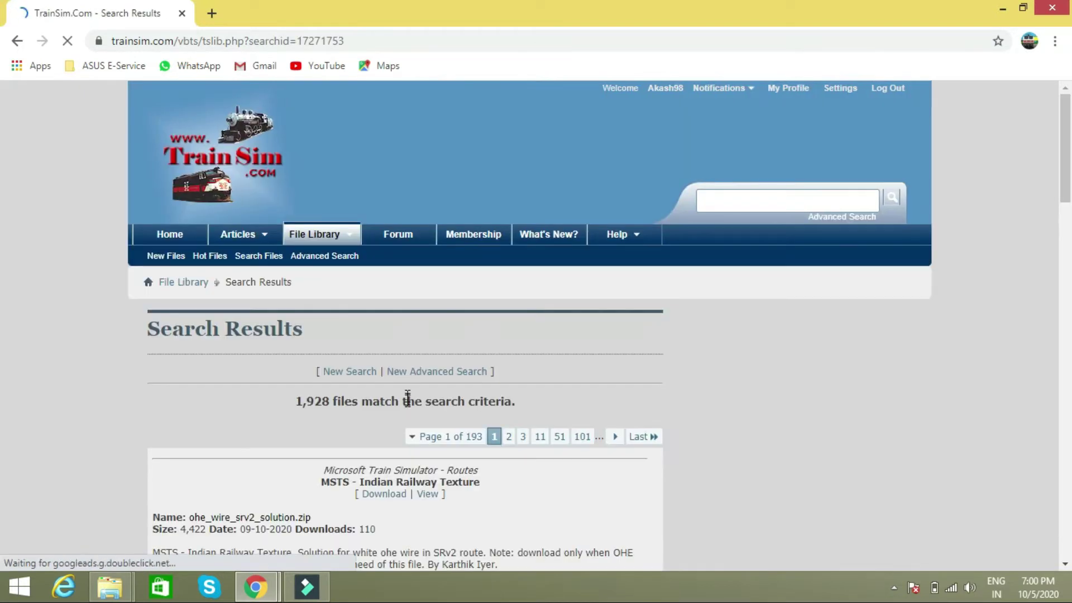
Choose a route file to download from the search results and accept the copyright notice to start the download
{"action": "scroll", "coordinate": [413, 427], "scroll_direction": "down", "scroll_amount": 5}
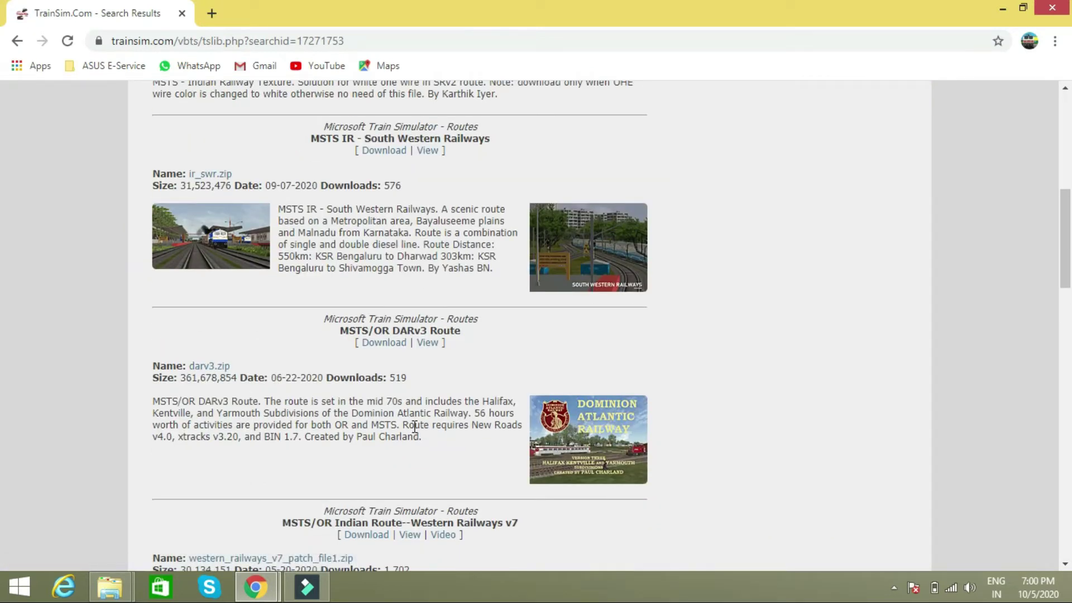
{"action": "scroll", "coordinate": [414, 426], "scroll_direction": "down", "scroll_amount": 4}
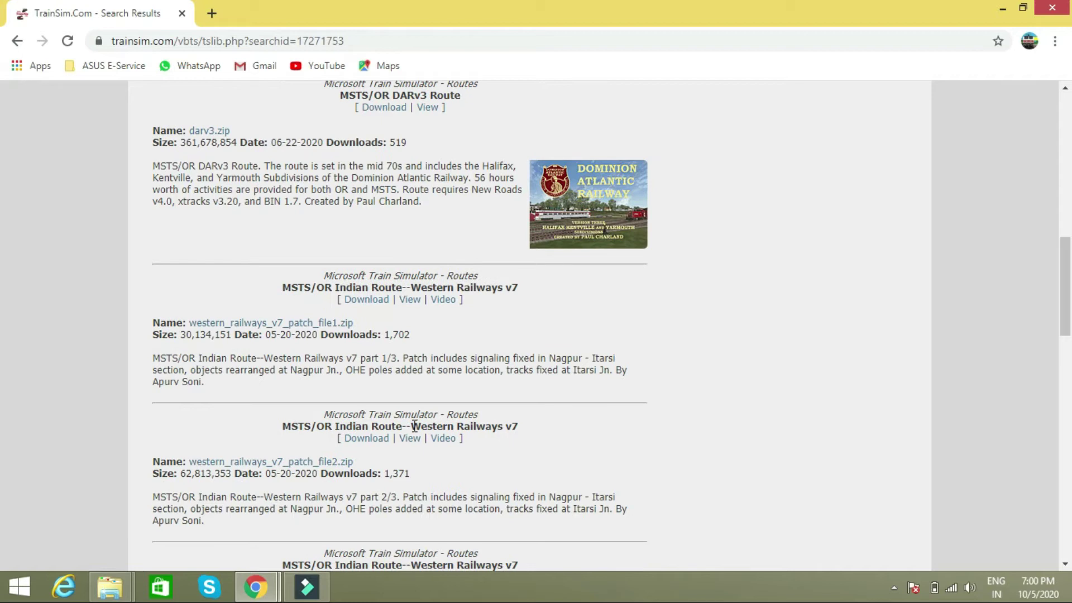
{"action": "scroll", "coordinate": [415, 427], "scroll_direction": "down", "scroll_amount": 3}
{"action": "left_click", "coordinate": [369, 284]}
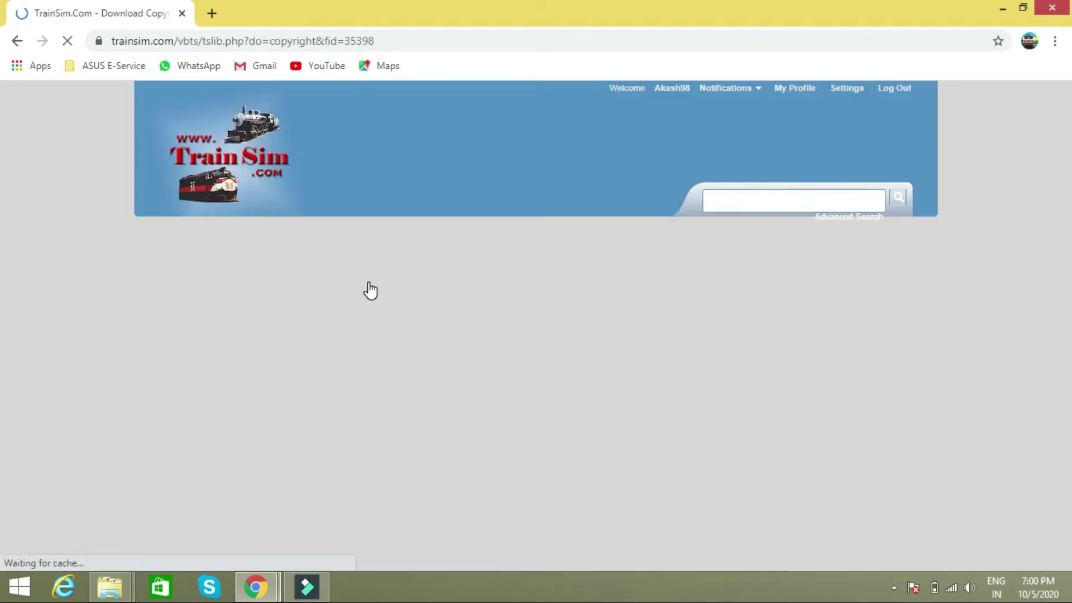
{"action": "scroll", "coordinate": [360, 416], "scroll_direction": "down", "scroll_amount": 5}
{"action": "left_click", "coordinate": [343, 443]}
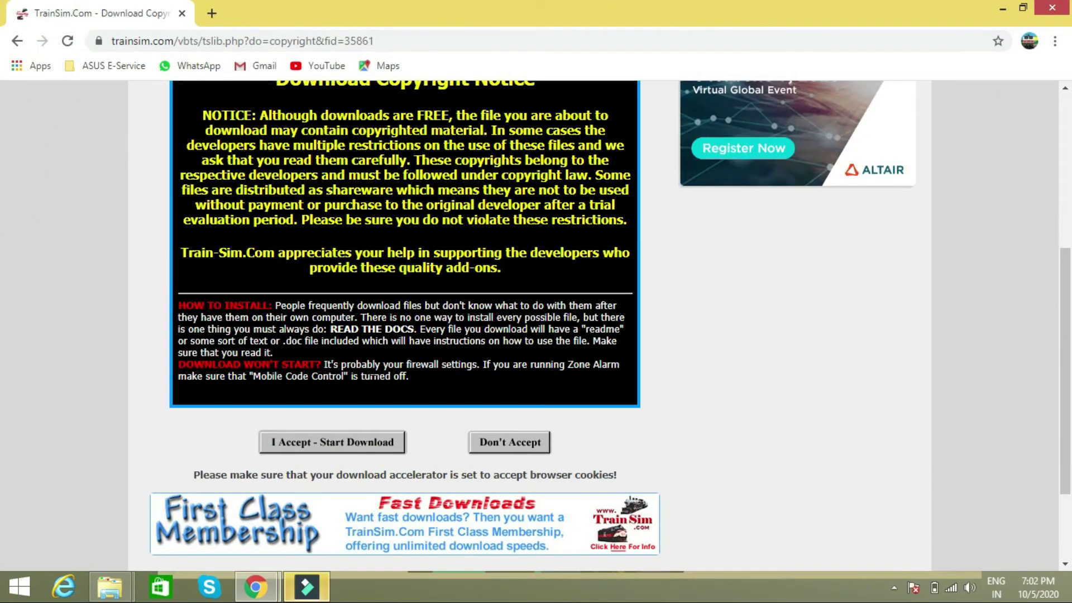
Search all sections of the TrainSim.com file library for the file name western_railways_v2_3.zip
{"action": "scroll", "coordinate": [372, 389], "scroll_direction": "up", "scroll_amount": 4}
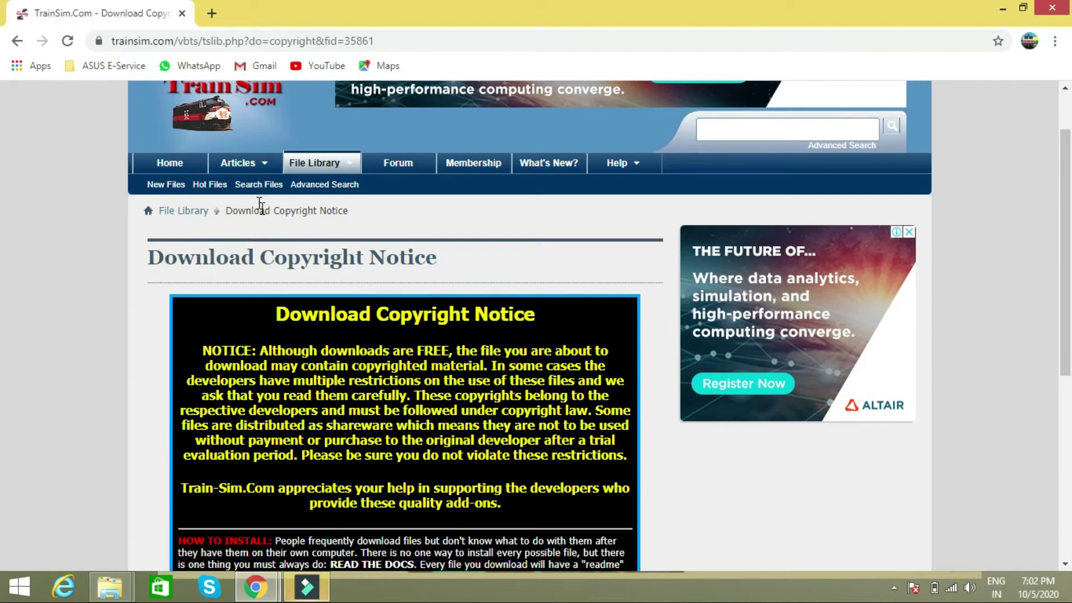
{"action": "left_click", "coordinate": [248, 186]}
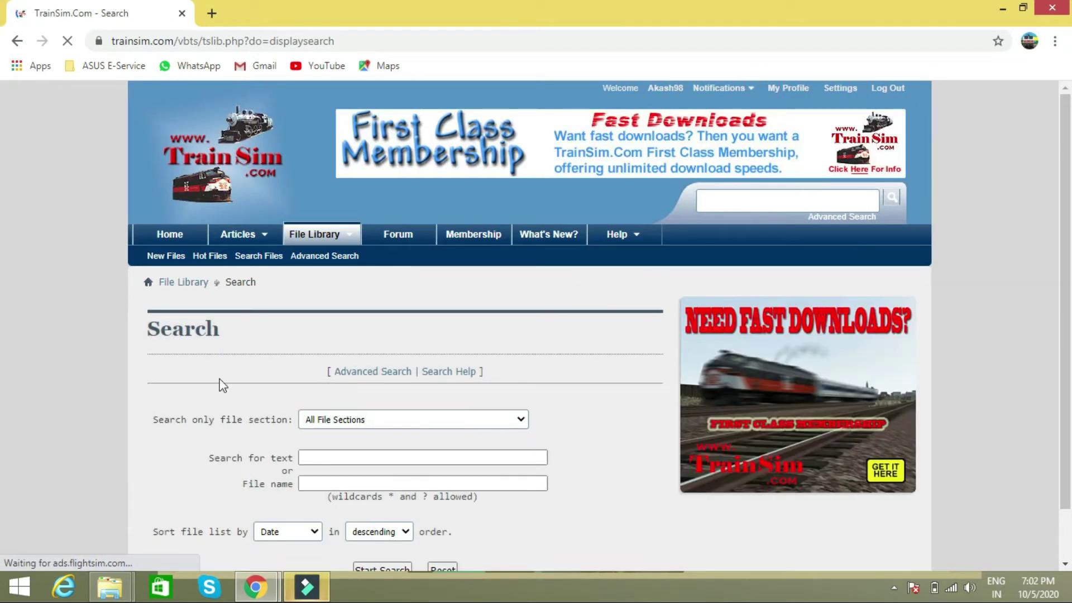
{"action": "scroll", "coordinate": [232, 358], "scroll_direction": "down", "scroll_amount": 3}
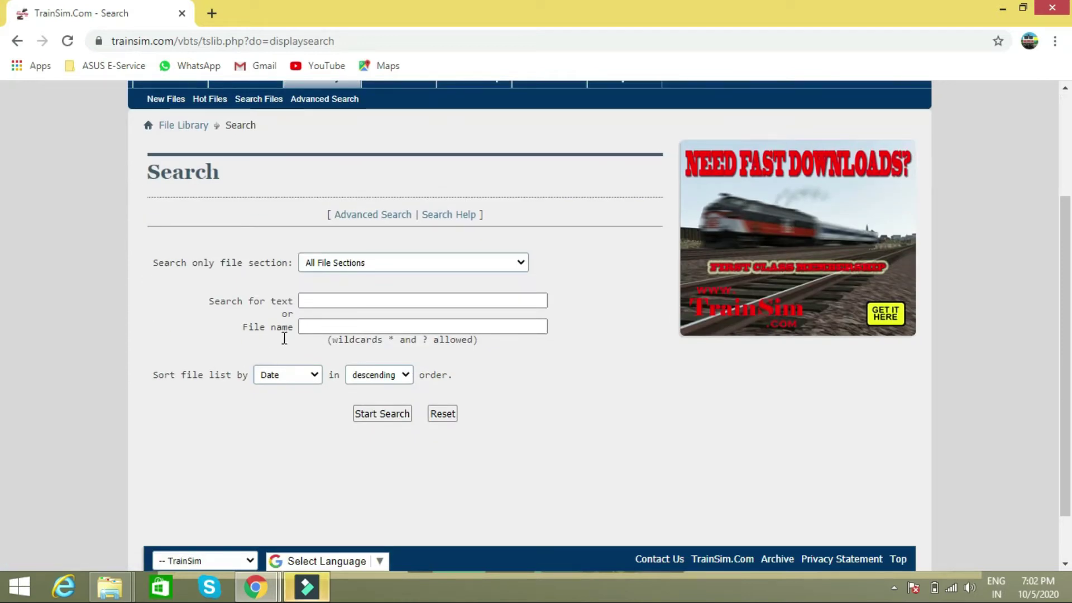
{"action": "left_click", "coordinate": [304, 328]}
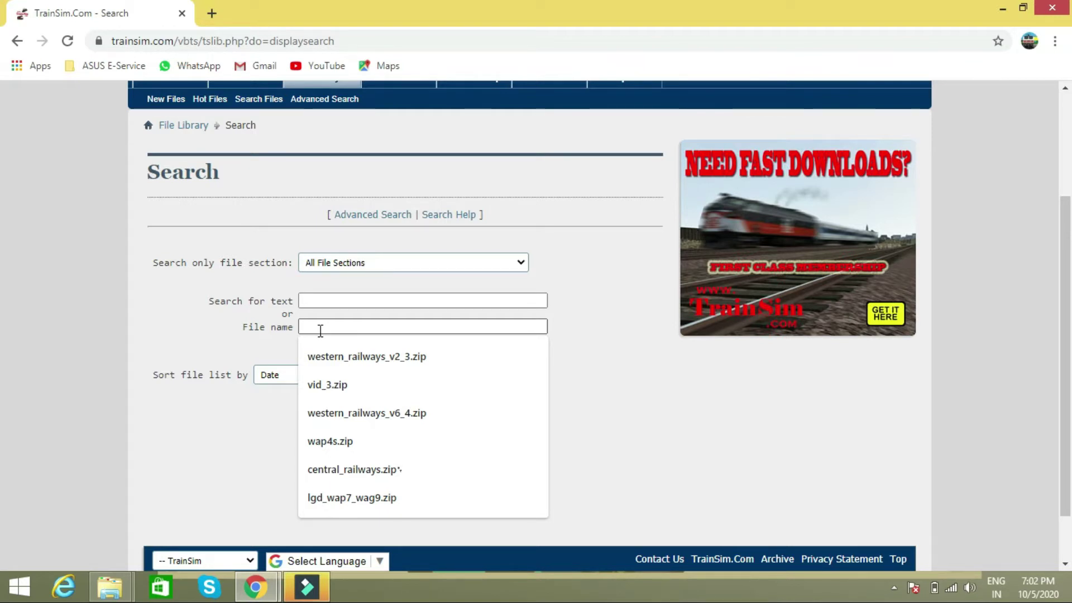
{"action": "left_click", "coordinate": [323, 357]}
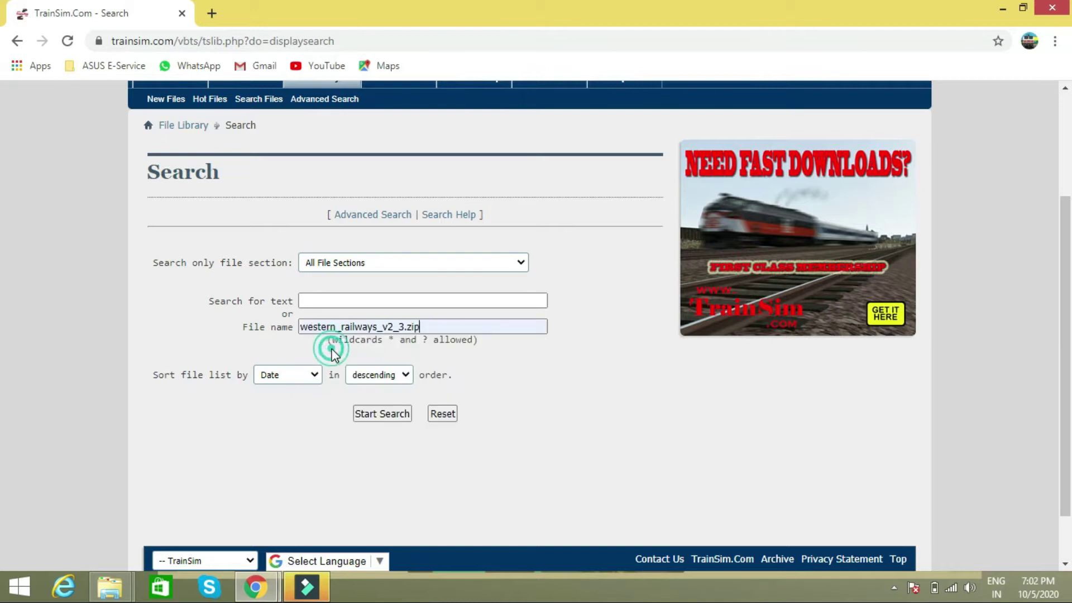
{"action": "left_click", "coordinate": [393, 413]}
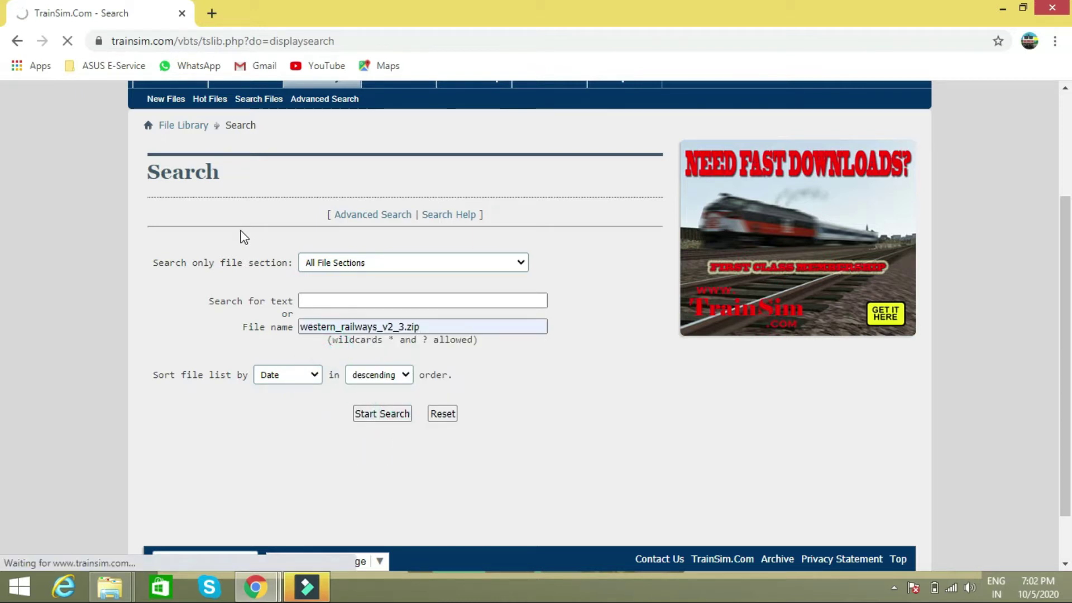
Request the download of MSTS Western Railways V2 and go through its copyright notice page
{"action": "scroll", "coordinate": [329, 376], "scroll_direction": "down", "scroll_amount": 3}
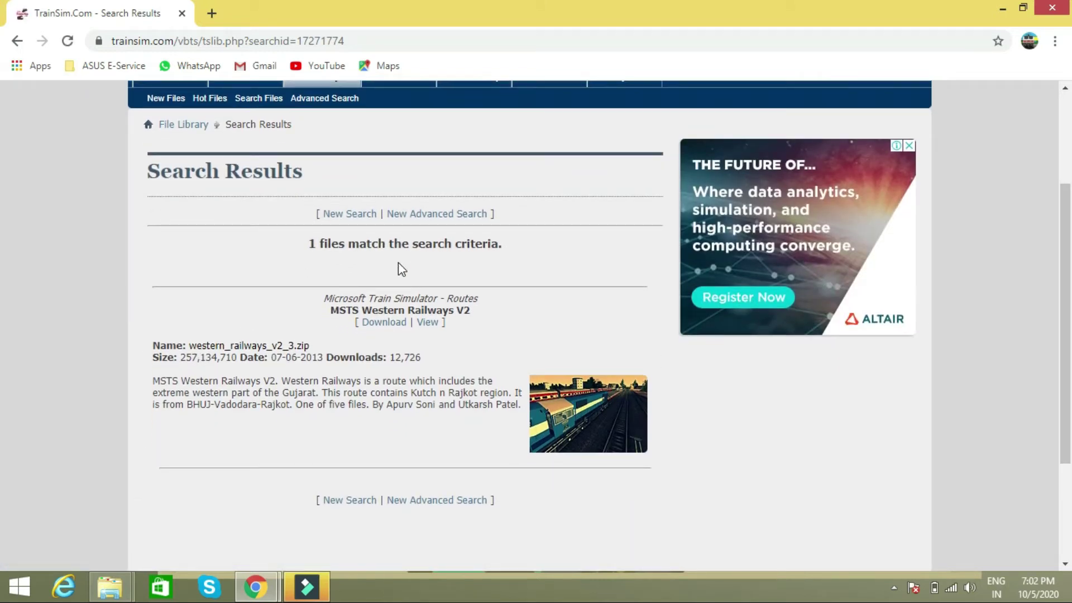
{"action": "left_click", "coordinate": [398, 325]}
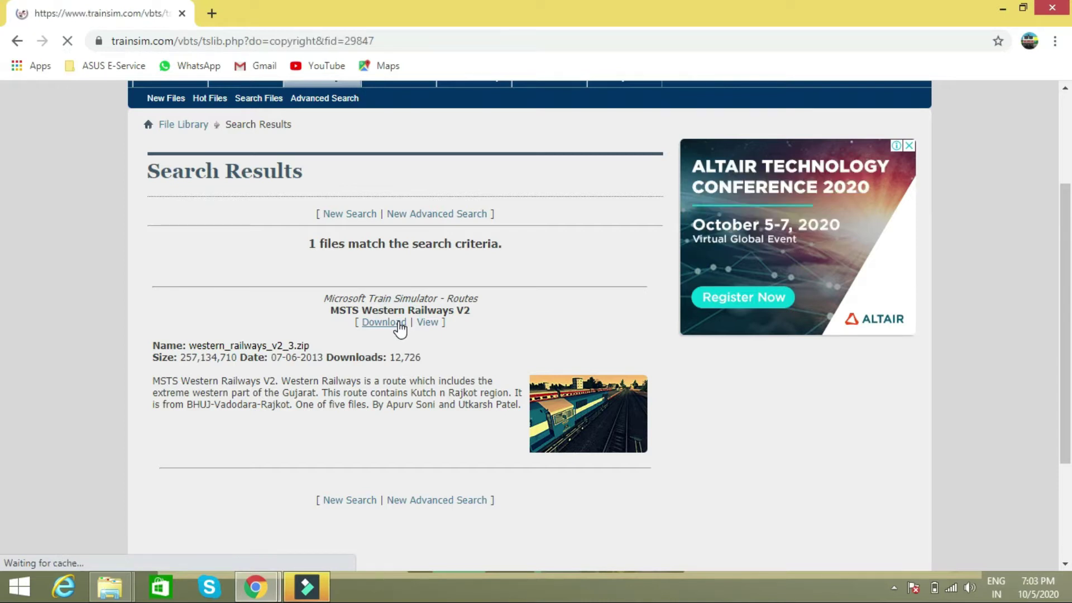
{"action": "scroll", "coordinate": [397, 416], "scroll_direction": "down", "scroll_amount": 4}
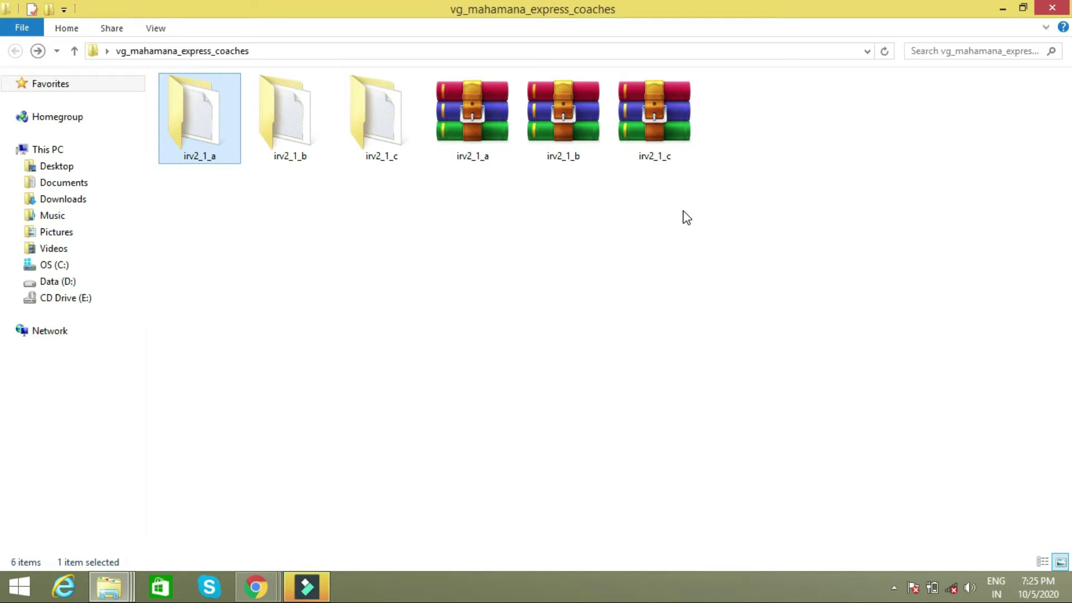
Open the INDRAILV2 route folder inside irv2_1_a and INDRAILV2_A, and examine its subfolders and files
{"action": "double_click", "coordinate": [199, 96]}
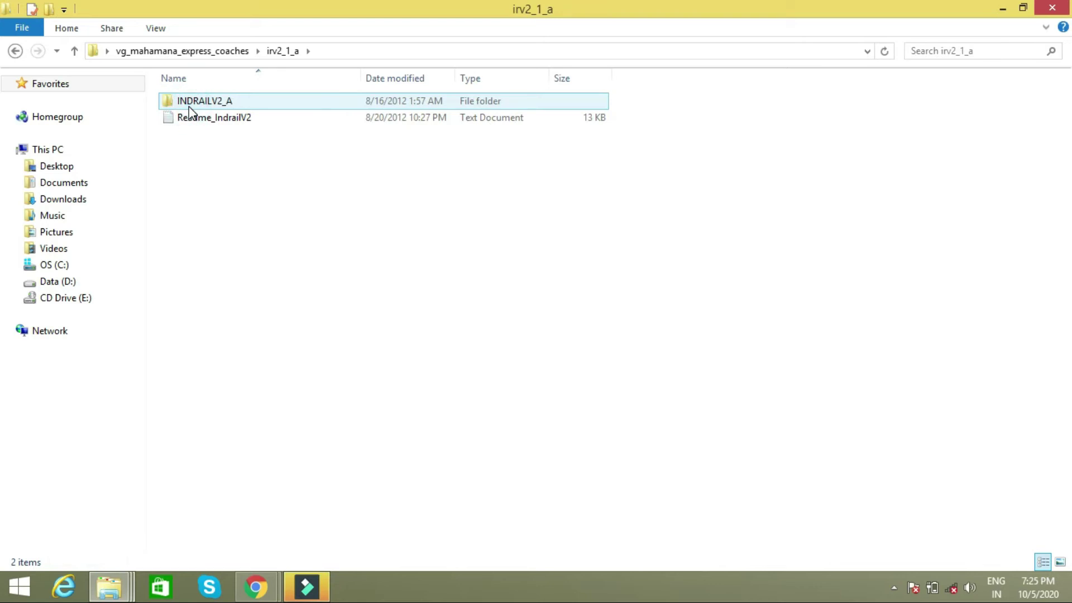
{"action": "double_click", "coordinate": [190, 106]}
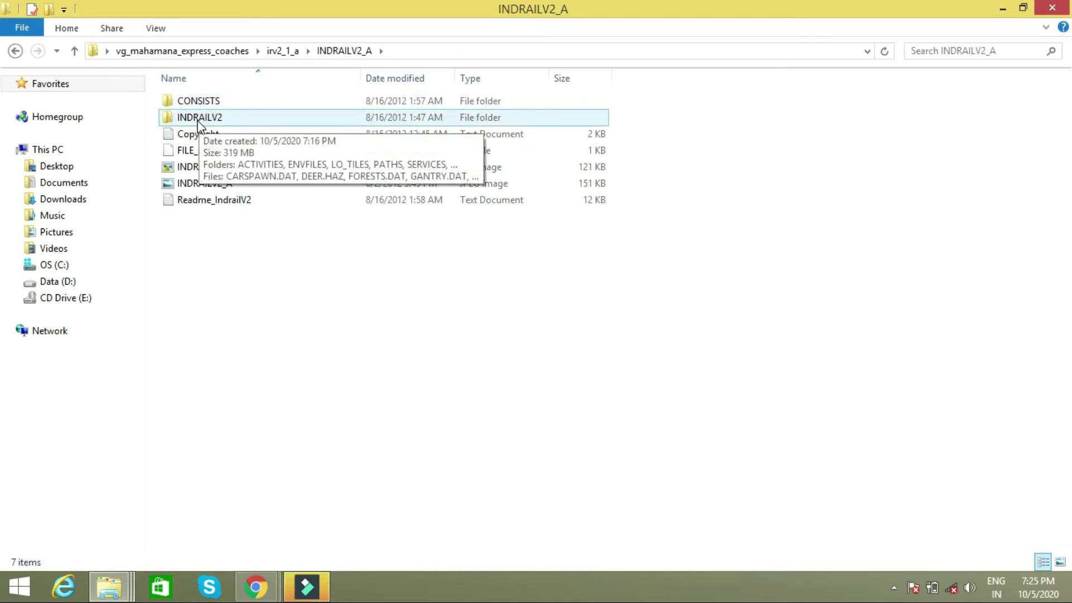
{"action": "double_click", "coordinate": [198, 119]}
{"action": "scroll", "coordinate": [235, 250], "scroll_direction": "down", "scroll_amount": 4}
{"action": "scroll", "coordinate": [270, 379], "scroll_direction": "up", "scroll_amount": 4}
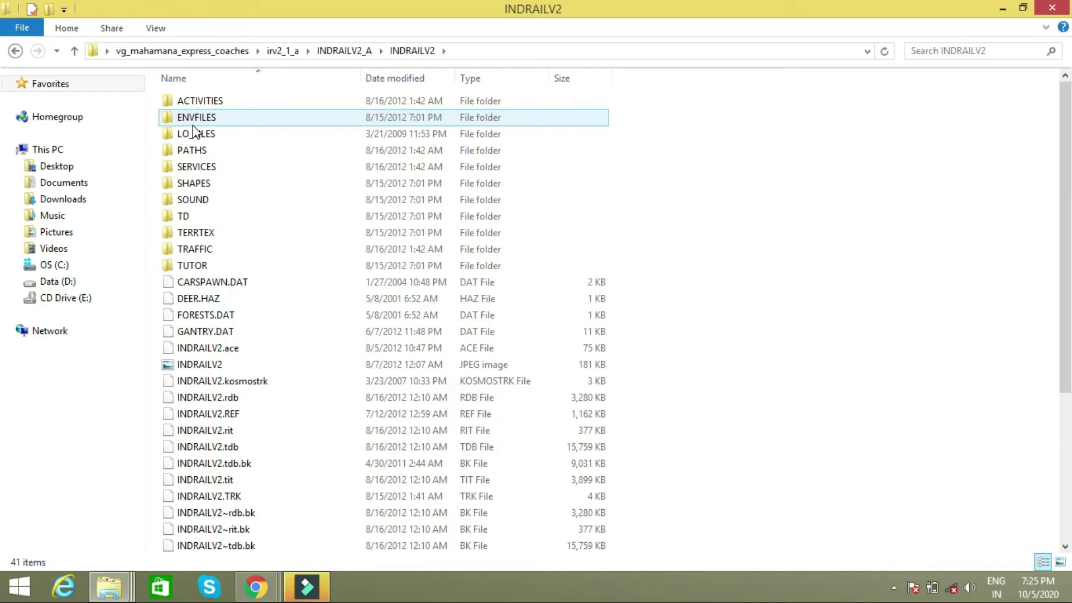
Go back to the INDRAILV2_A folder and copy the INDRAILV2 route folder
{"action": "left_click", "coordinate": [15, 50]}
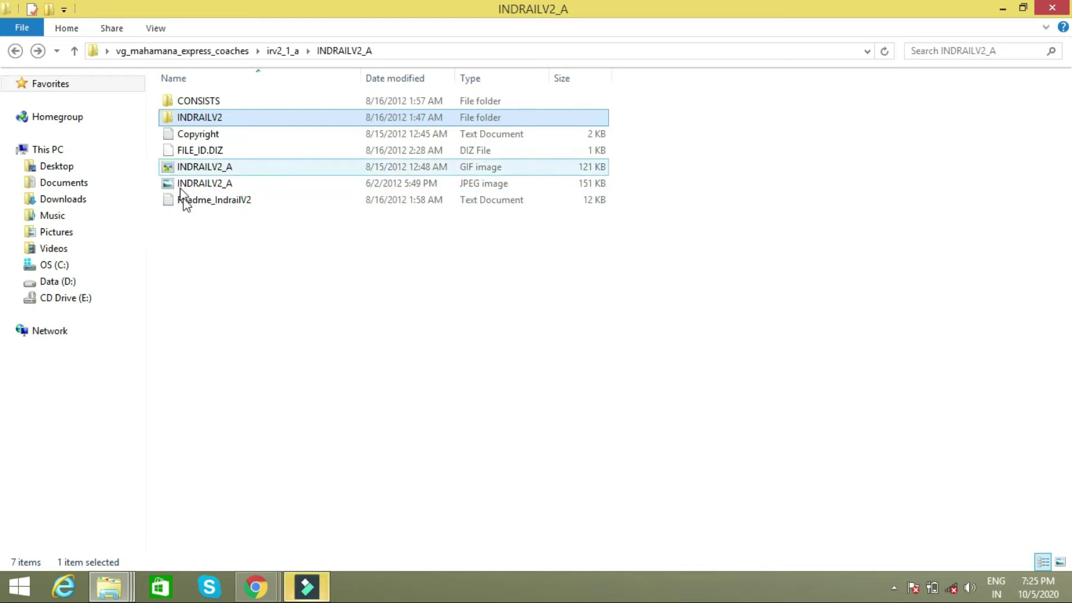
{"action": "right_click", "coordinate": [193, 116]}
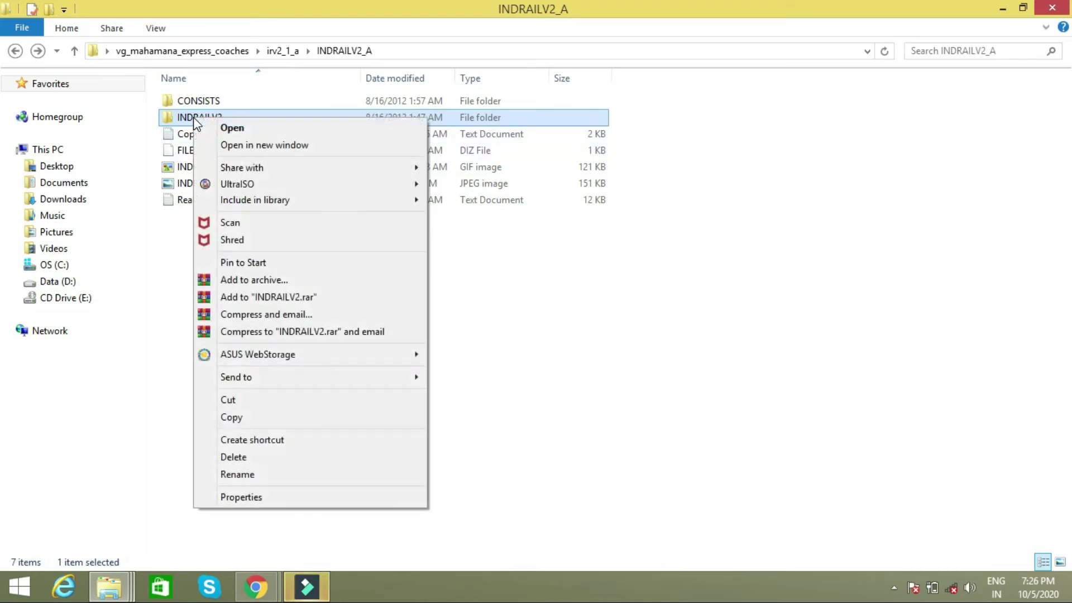
{"action": "left_click", "coordinate": [240, 416]}
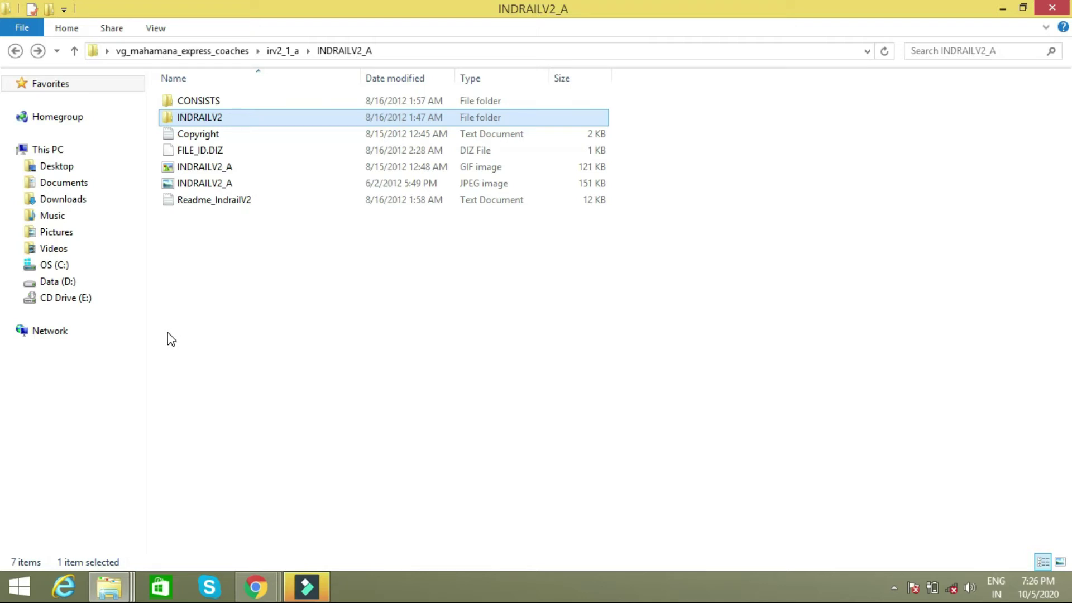
Paste the copied route folder into D:\Program Files (x86)\Microsoft Games\Train Simulator\ROUTES
{"action": "left_click", "coordinate": [62, 283]}
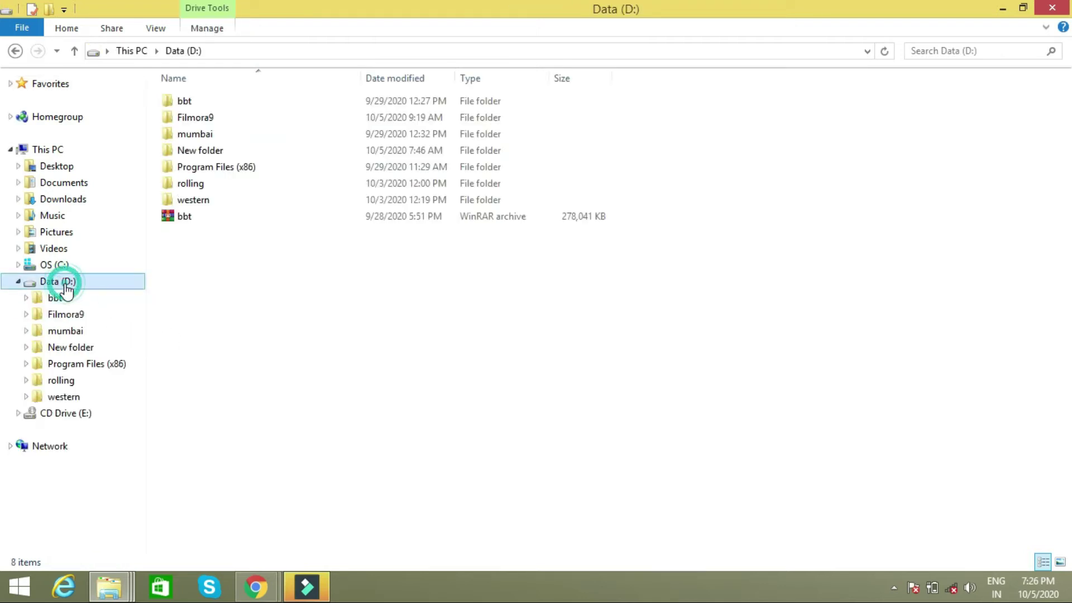
{"action": "double_click", "coordinate": [257, 171]}
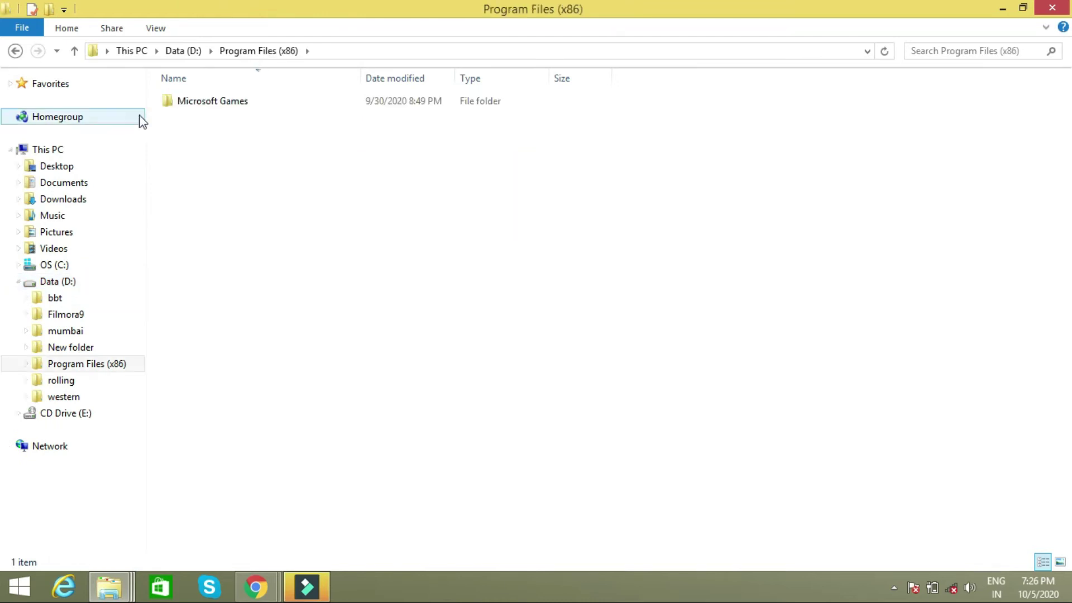
{"action": "double_click", "coordinate": [184, 106]}
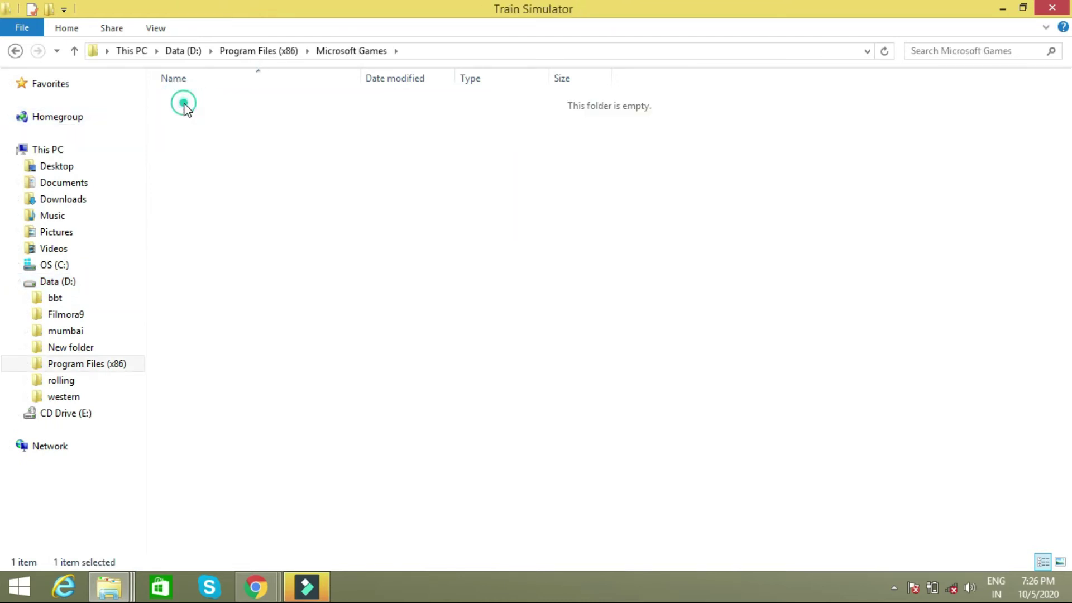
{"action": "double_click", "coordinate": [186, 108]}
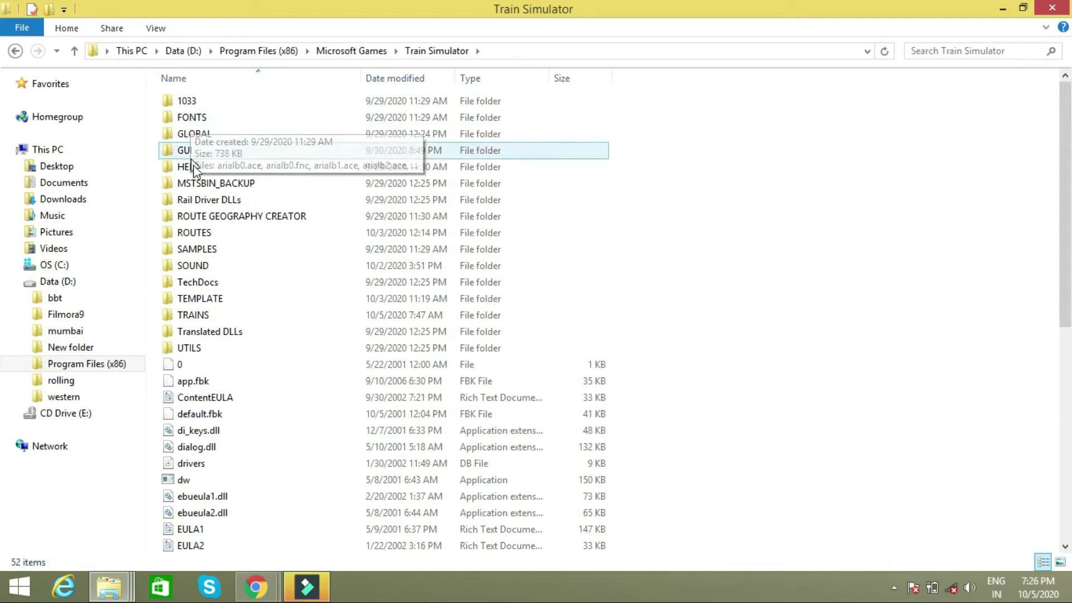
{"action": "double_click", "coordinate": [211, 234]}
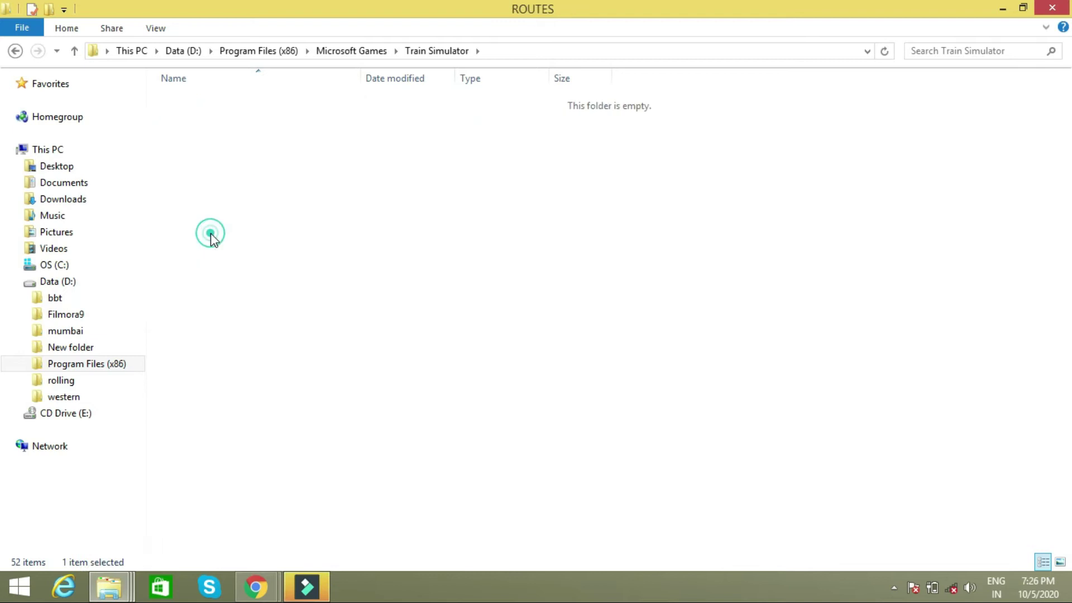
{"action": "right_click", "coordinate": [675, 155]}
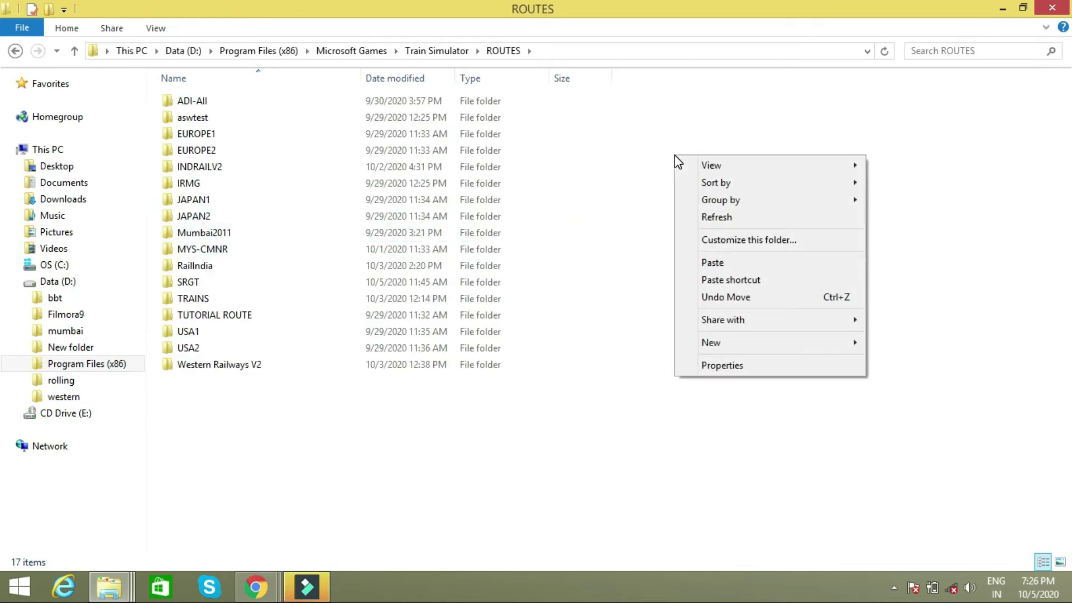
{"action": "left_click", "coordinate": [722, 266]}
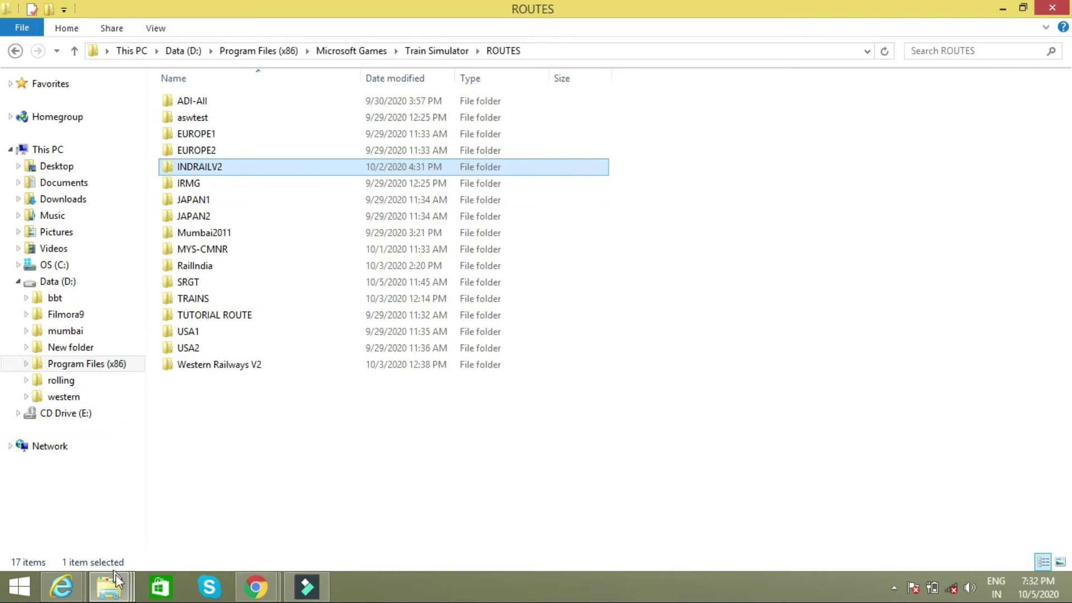
Minimize the open Train Simulator folder windows and close Internet Explorer with all its tabs to reach the desktop
{"action": "left_click", "coordinate": [124, 589]}
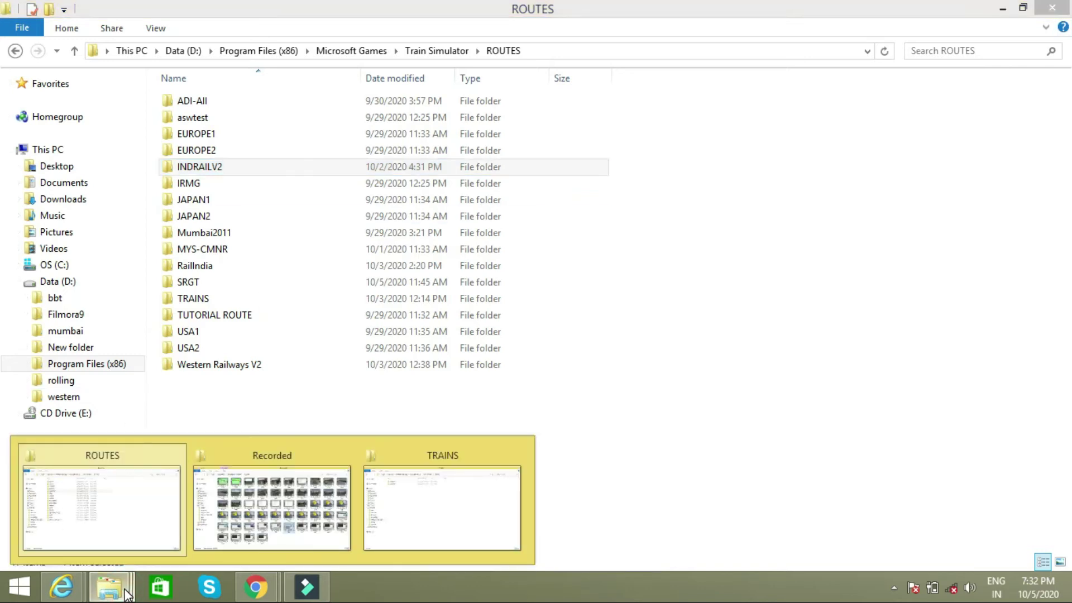
{"action": "left_click", "coordinate": [392, 506]}
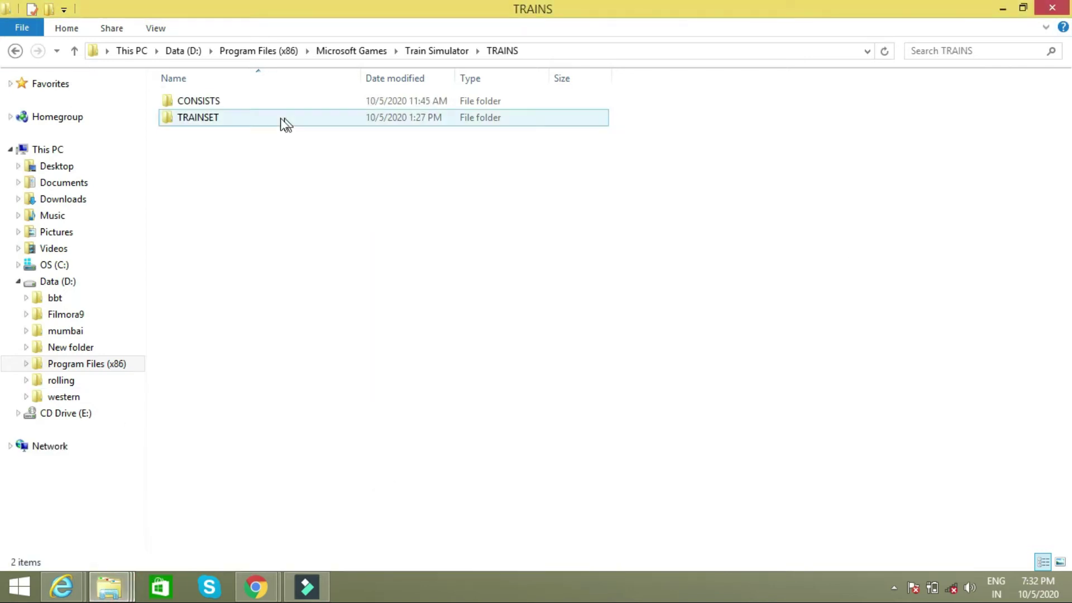
{"action": "left_click", "coordinate": [109, 586]}
{"action": "left_click", "coordinate": [96, 529]}
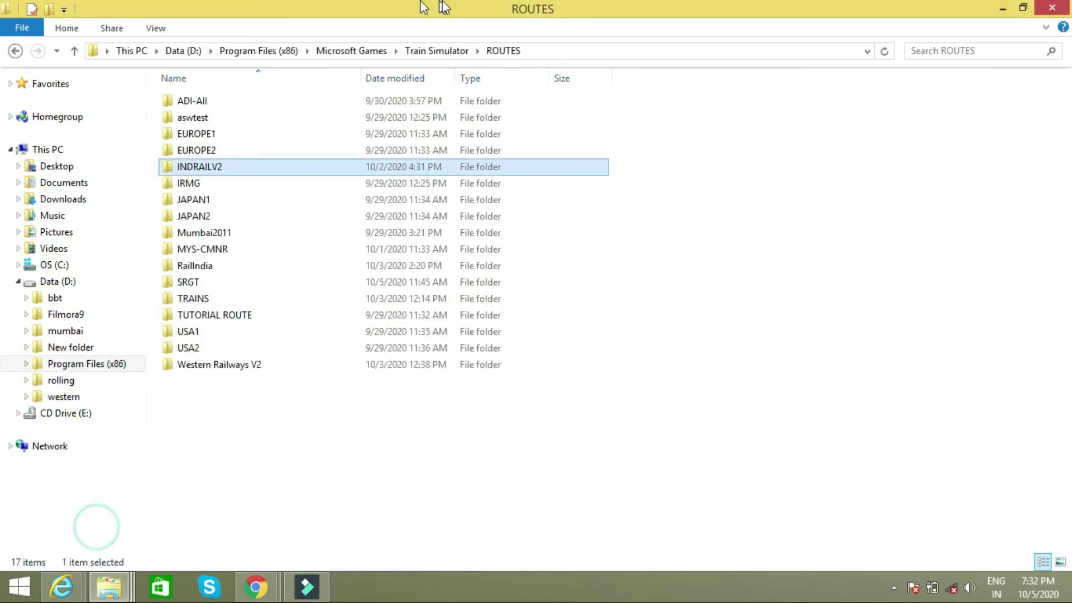
{"action": "left_click", "coordinate": [1003, 8]}
{"action": "left_click", "coordinate": [1009, 6]}
{"action": "left_click", "coordinate": [1052, 7]}
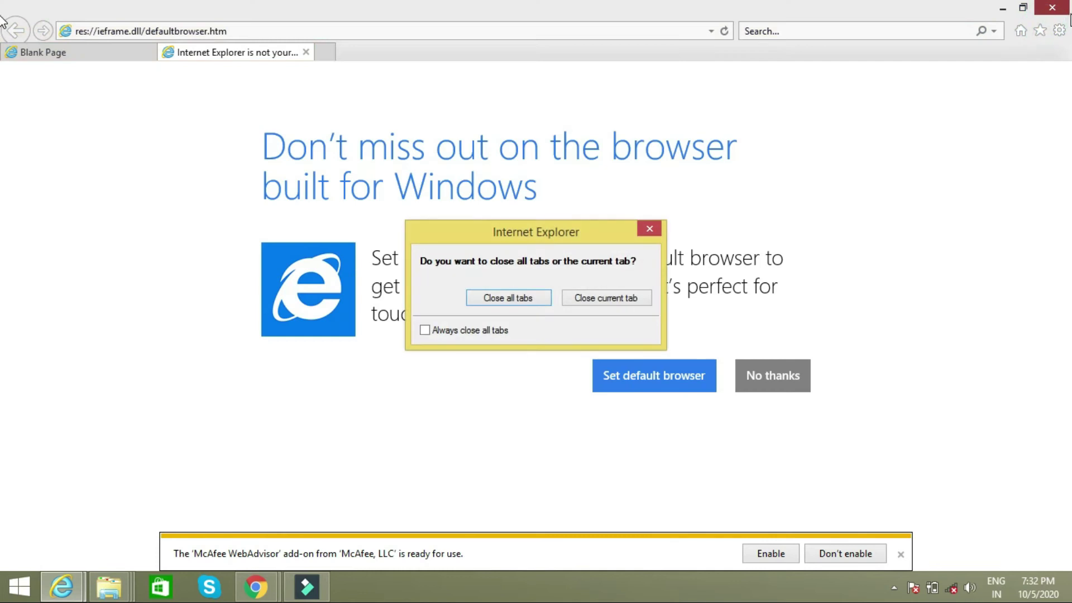
{"action": "left_click", "coordinate": [493, 293]}
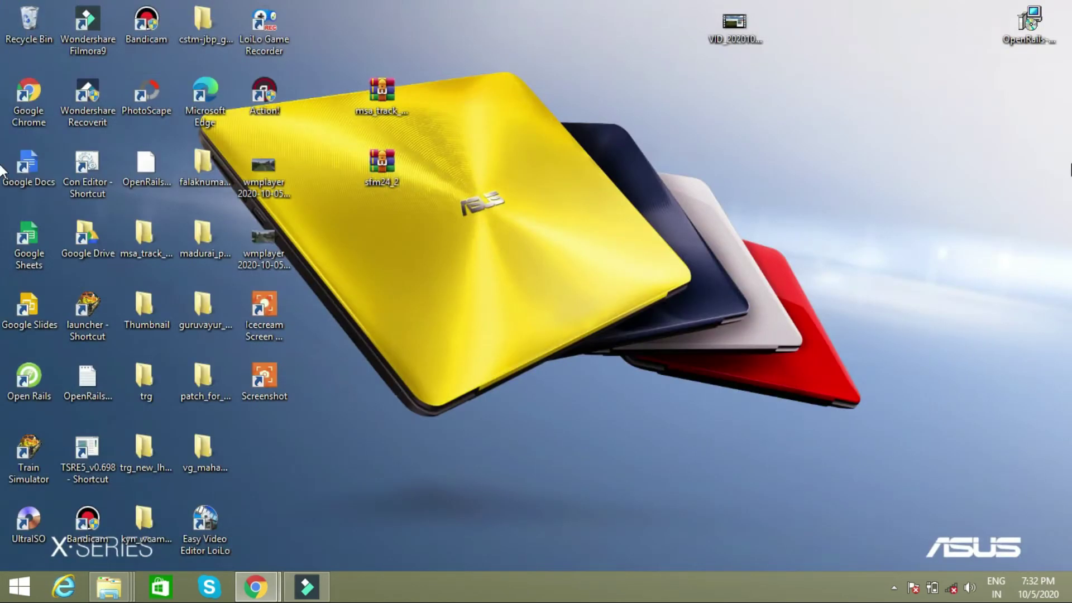
Copy the CONSISTS folder from irv2_1_a\INDRAILV2_A inside the desktop folder vg_mahamana_express_coaches
{"action": "double_click", "coordinate": [208, 464]}
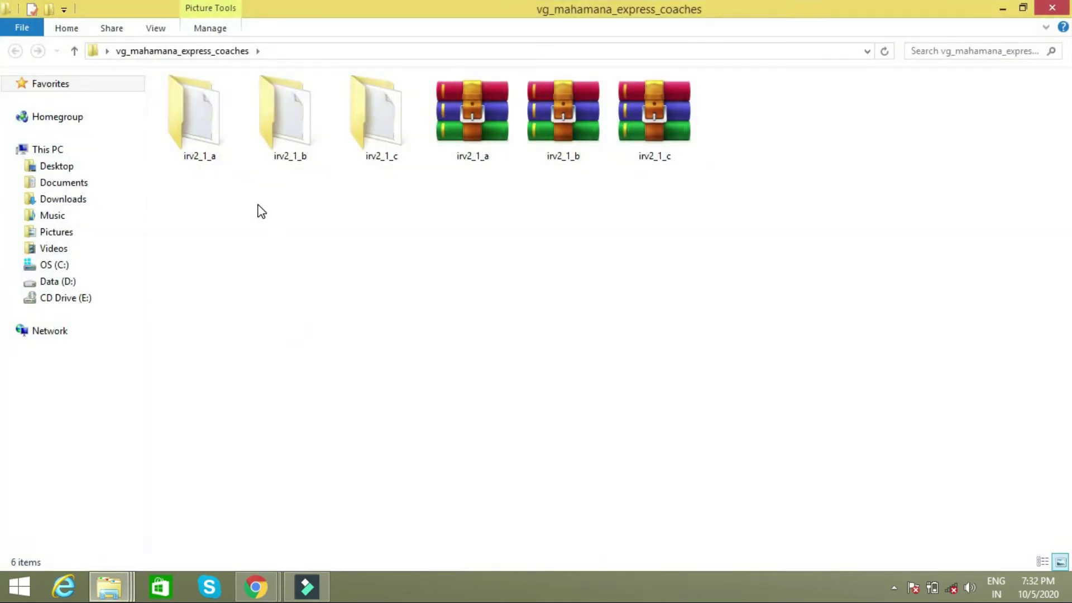
{"action": "double_click", "coordinate": [213, 154]}
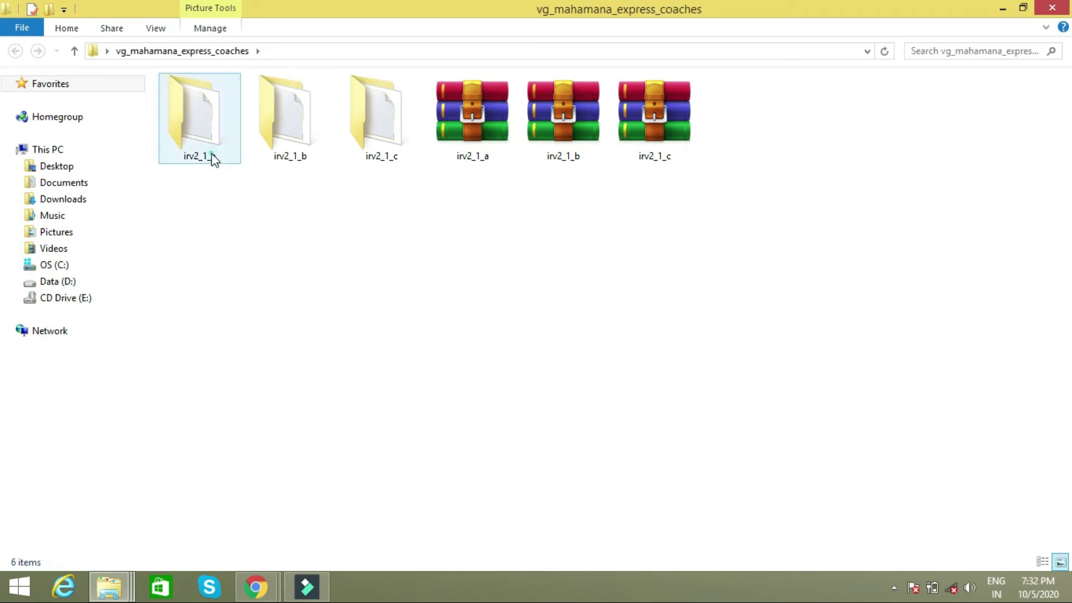
{"action": "double_click", "coordinate": [210, 101]}
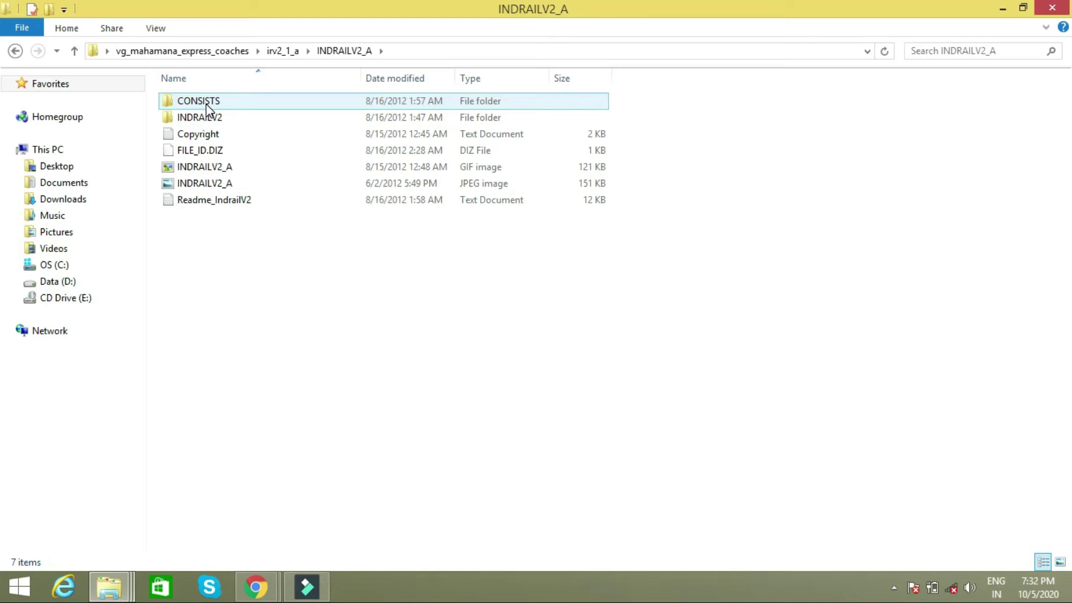
{"action": "left_click", "coordinate": [207, 108]}
{"action": "right_click", "coordinate": [205, 106]}
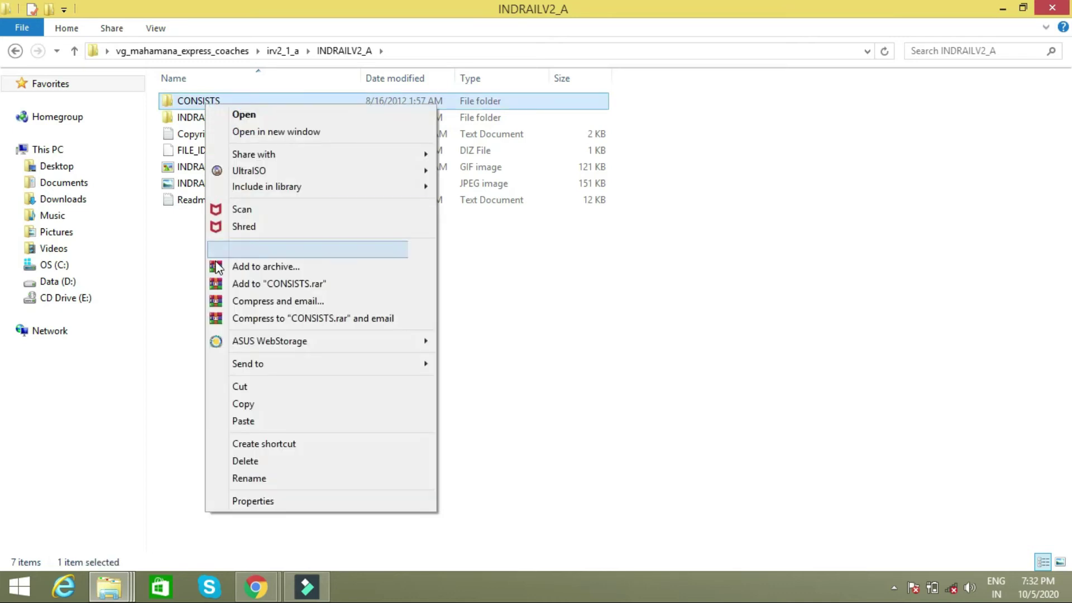
{"action": "left_click", "coordinate": [235, 408]}
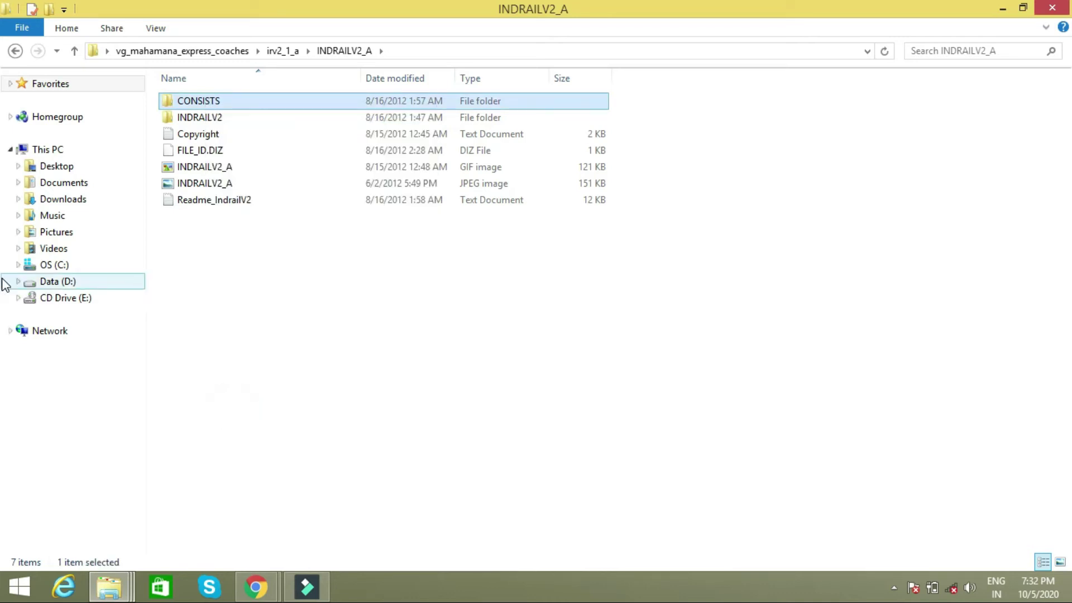
Paste the CONSISTS folder into D:\Program Files (x86)\Microsoft Games\Train Simulator\TRAINS, replacing files with the same names, and minimize the window
{"action": "left_click", "coordinate": [39, 285]}
{"action": "double_click", "coordinate": [210, 171]}
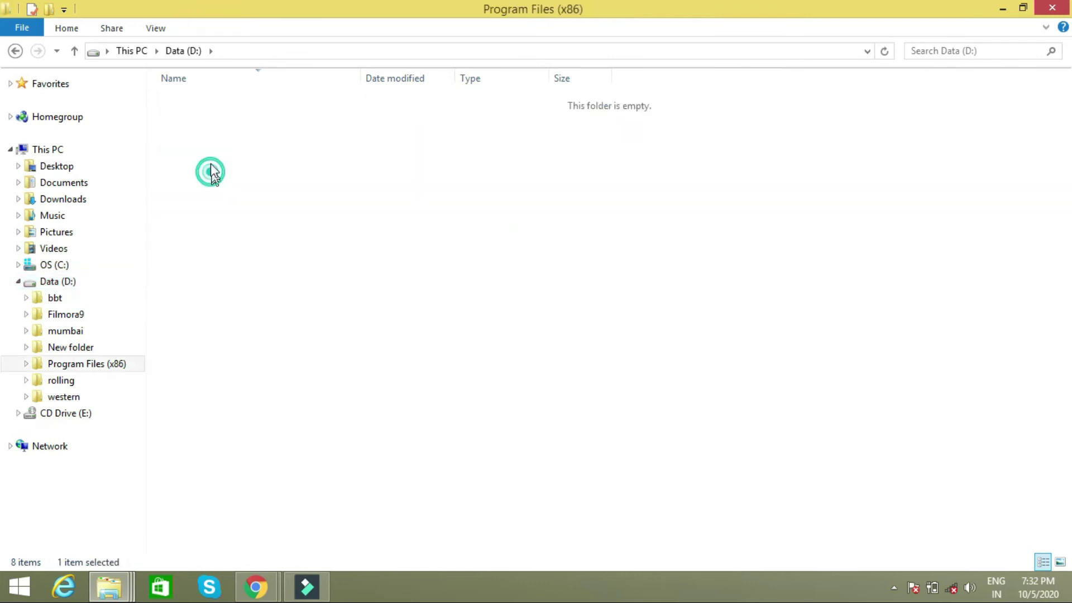
{"action": "double_click", "coordinate": [201, 106]}
{"action": "double_click", "coordinate": [197, 101]}
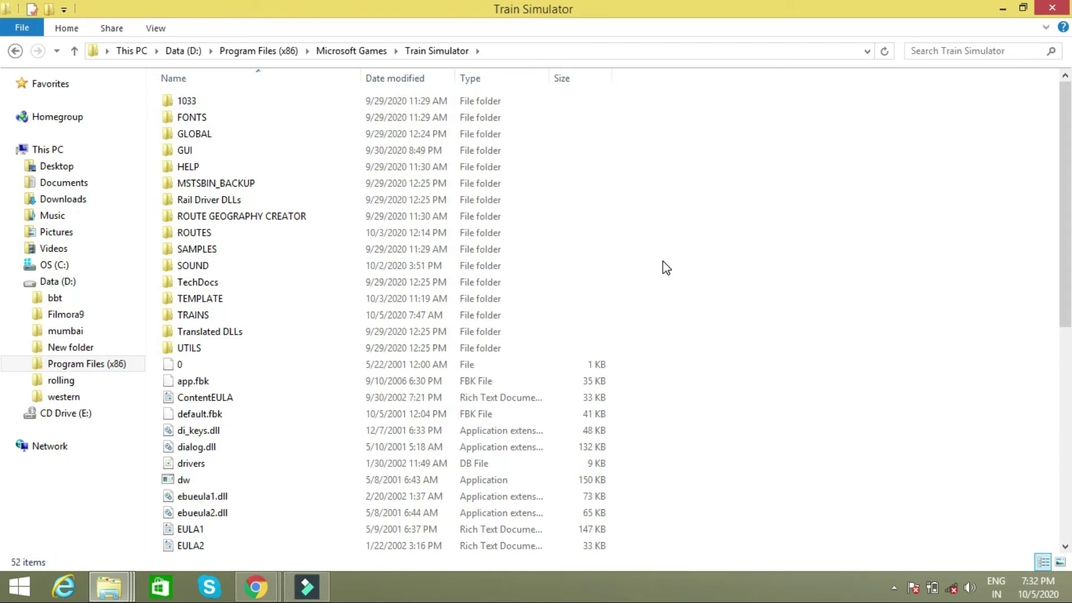
{"action": "left_click", "coordinate": [207, 316]}
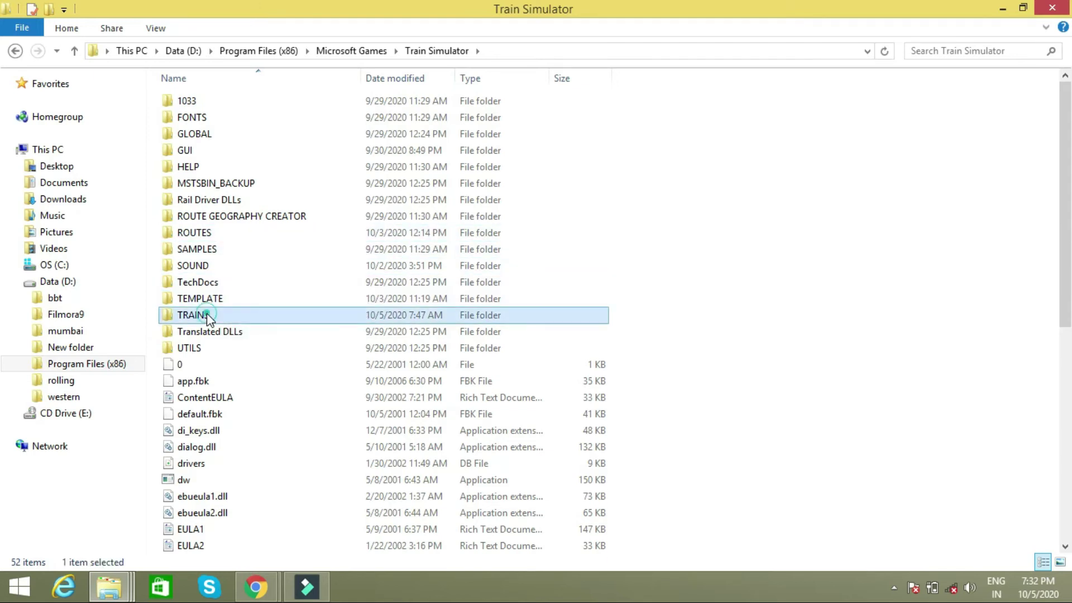
{"action": "double_click", "coordinate": [206, 316]}
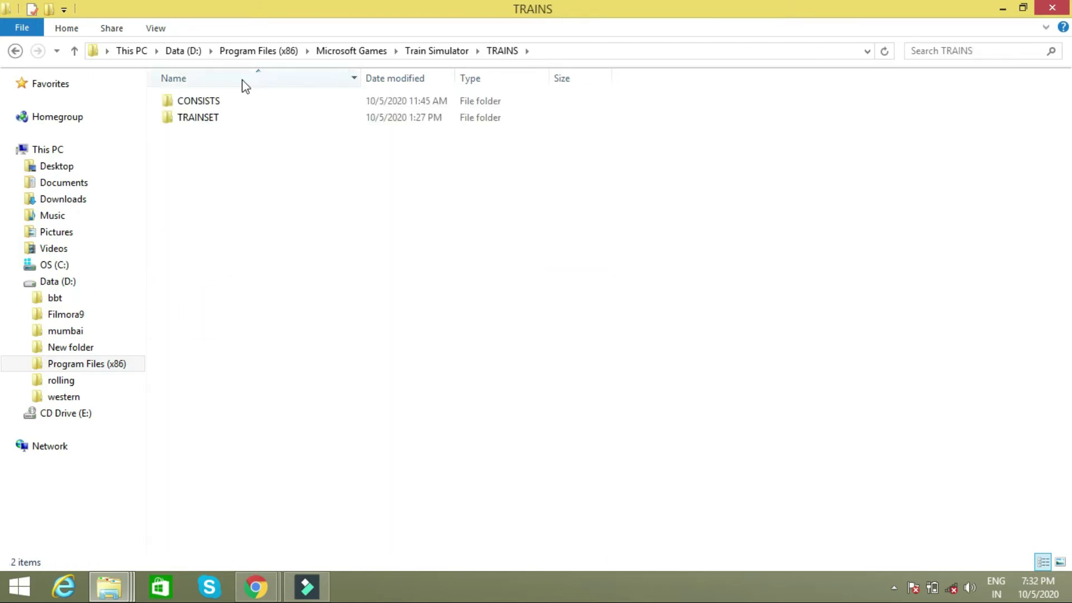
{"action": "right_click", "coordinate": [237, 162]}
{"action": "left_click", "coordinate": [268, 263]}
{"action": "left_click", "coordinate": [503, 165]}
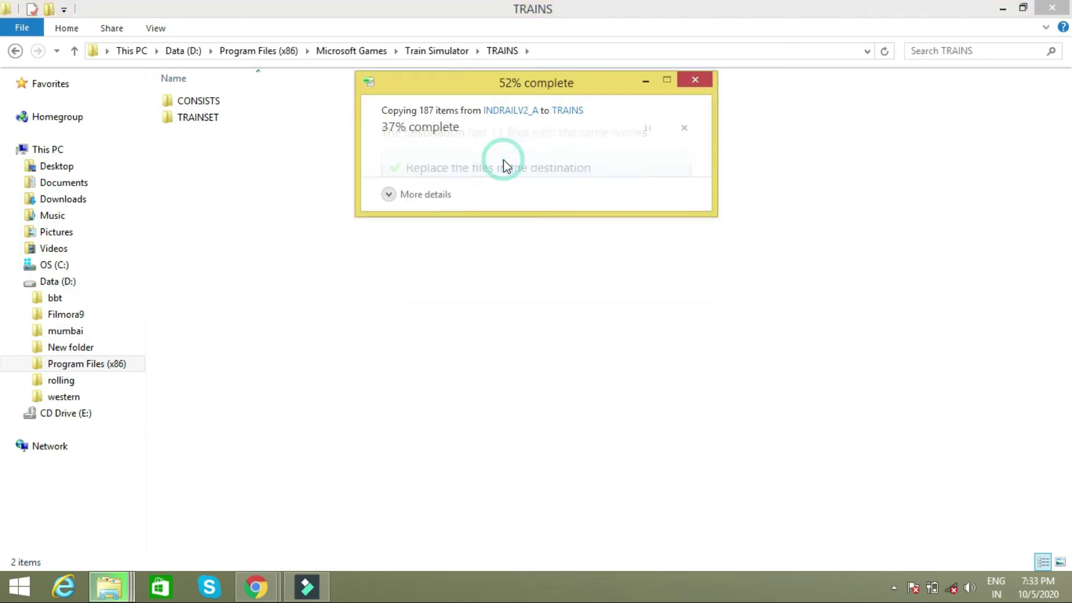
{"action": "left_click", "coordinate": [1002, 9]}
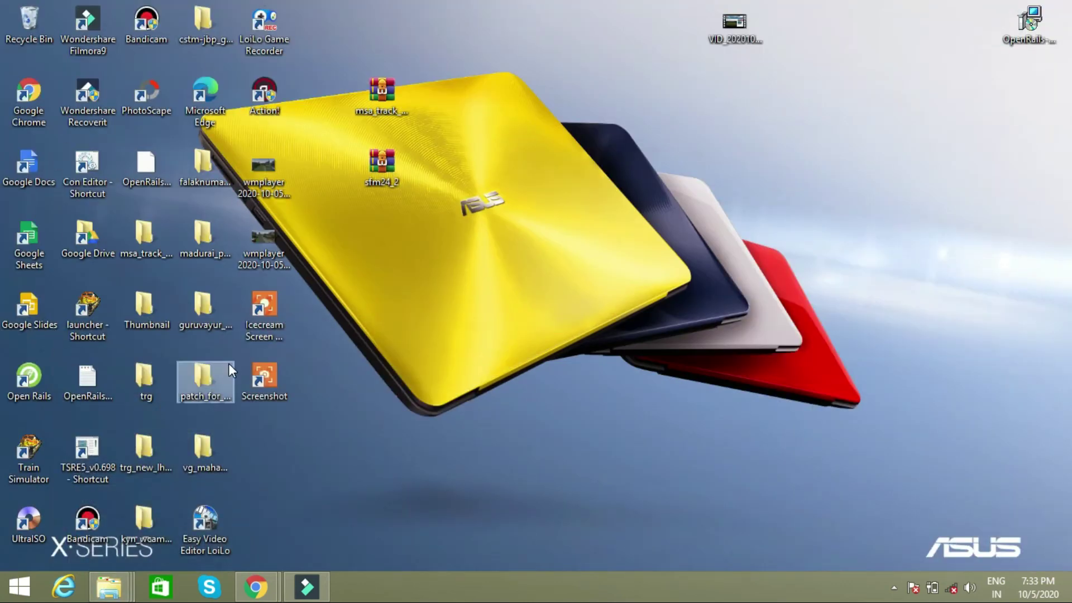
Check the contents of the INDRAILV2 folder in vg_mahamana_express_coaches\irv2_1_b\INDRAILV2_B and copy that folder
{"action": "double_click", "coordinate": [217, 459]}
{"action": "double_click", "coordinate": [300, 106]}
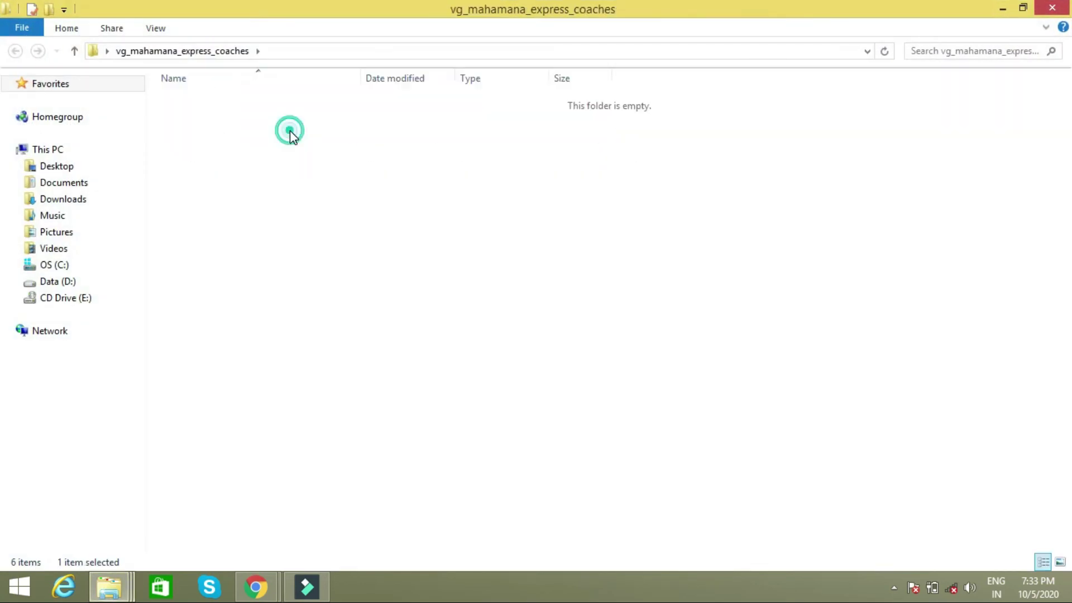
{"action": "double_click", "coordinate": [217, 104]}
{"action": "double_click", "coordinate": [216, 104]}
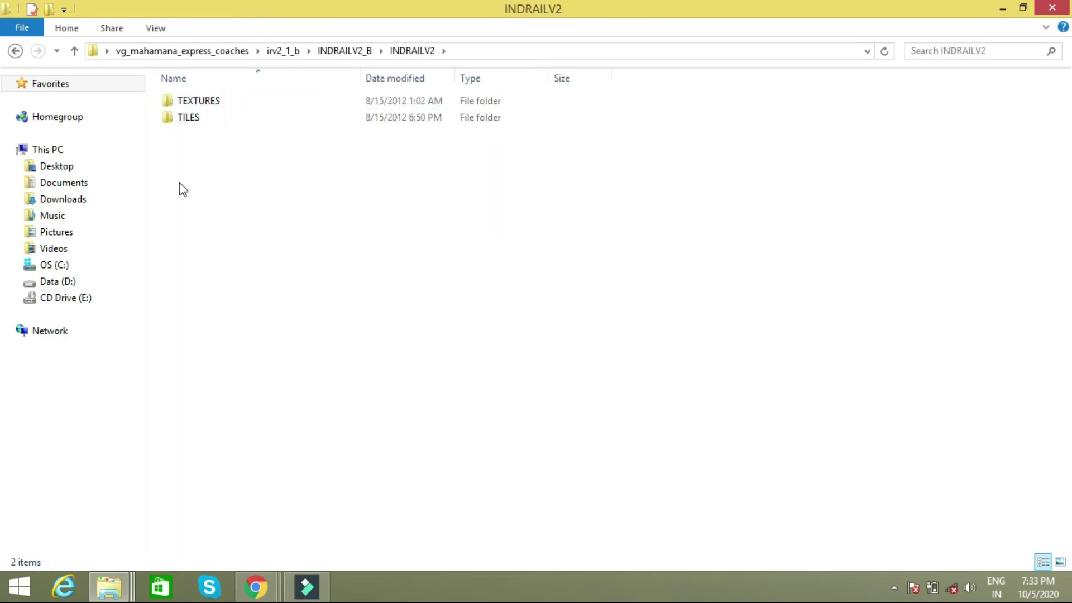
{"action": "left_click", "coordinate": [16, 51]}
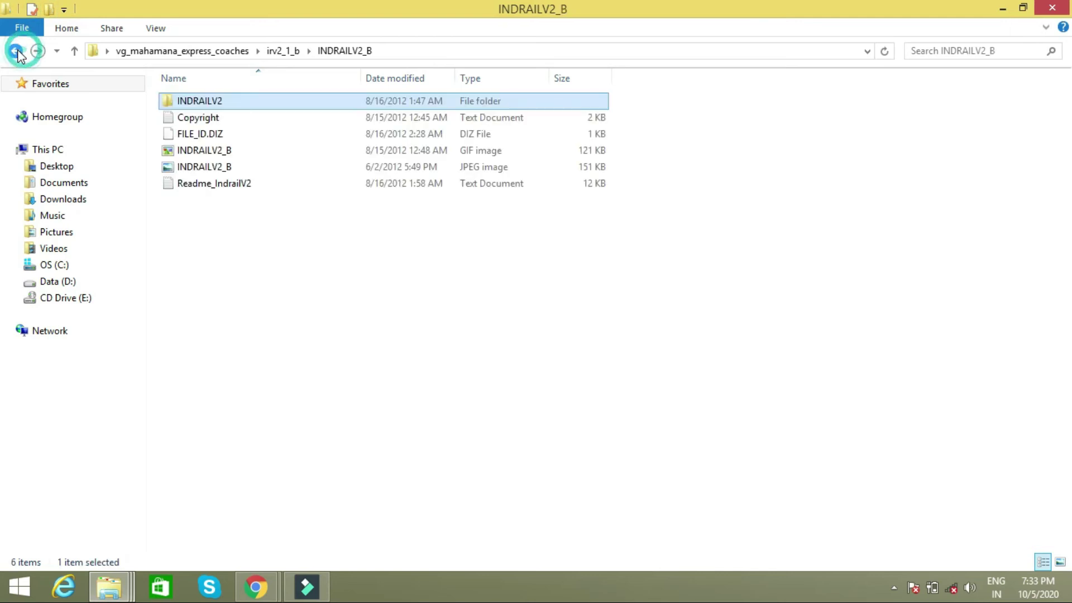
{"action": "right_click", "coordinate": [201, 106]}
{"action": "left_click", "coordinate": [250, 406]}
{"action": "right_click", "coordinate": [197, 105]}
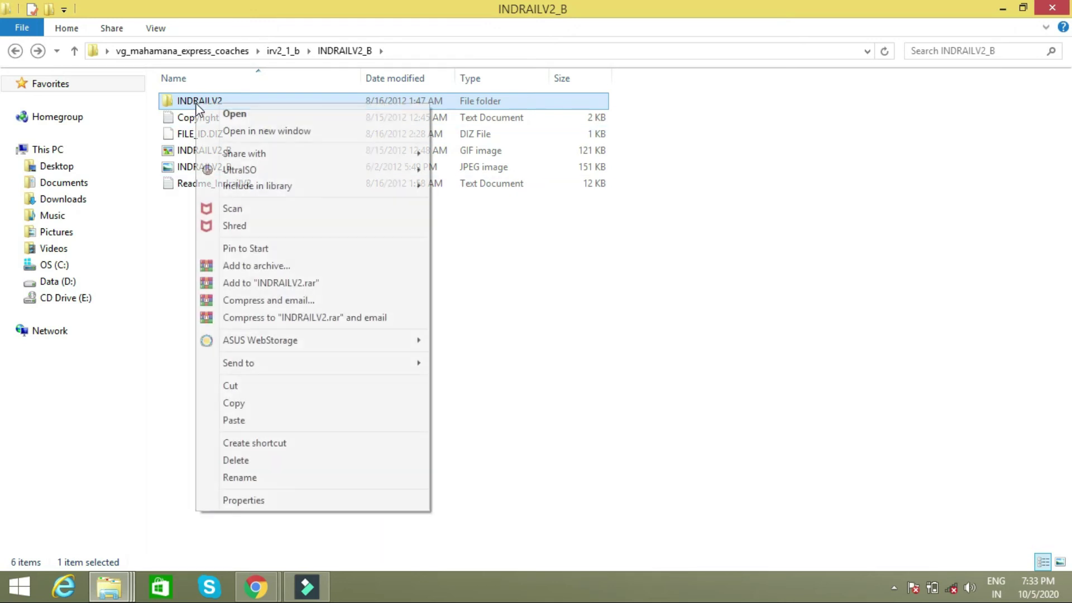
{"action": "left_click", "coordinate": [251, 418]}
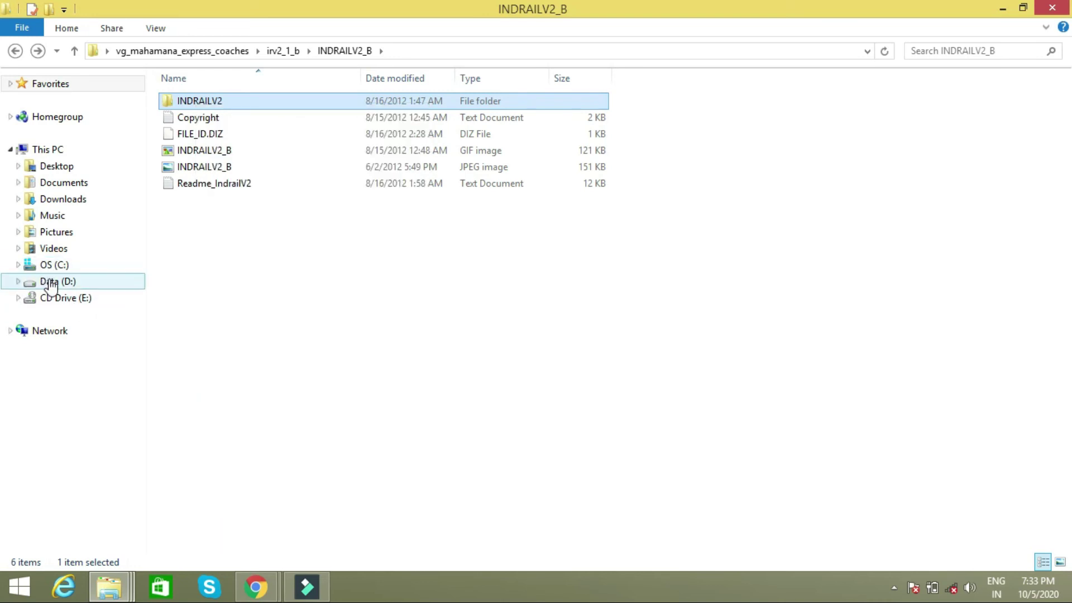
Paste the INDRAILV2 folder from part B into D:\Program Files (x86)\Microsoft Games\Train Simulator\ROUTES
{"action": "left_click", "coordinate": [51, 283]}
{"action": "double_click", "coordinate": [200, 167]}
{"action": "double_click", "coordinate": [199, 101]}
{"action": "double_click", "coordinate": [200, 101]}
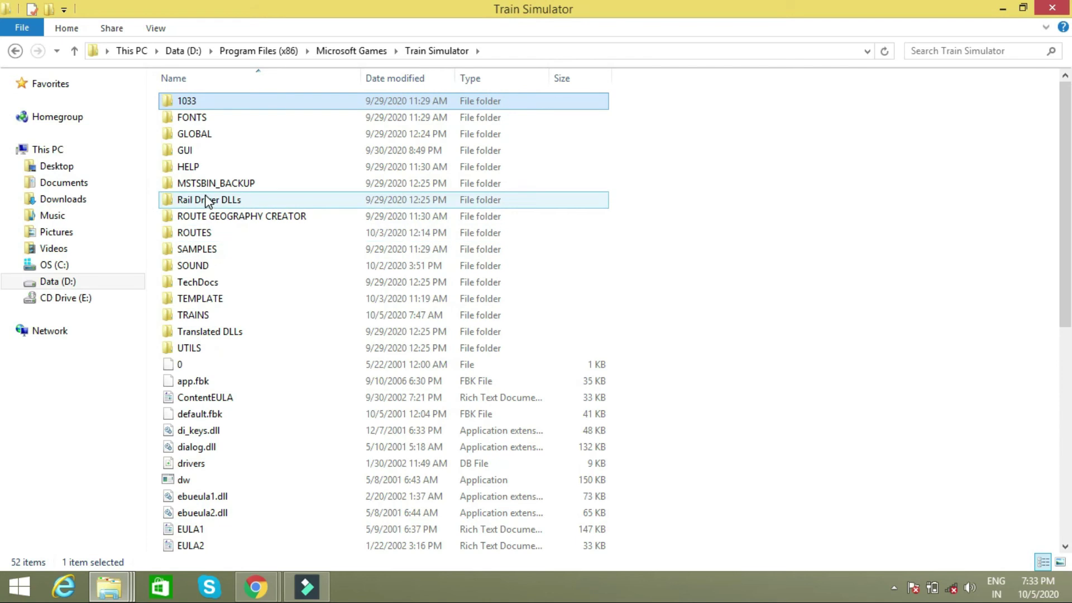
{"action": "mouse_move", "coordinate": [208, 201]}
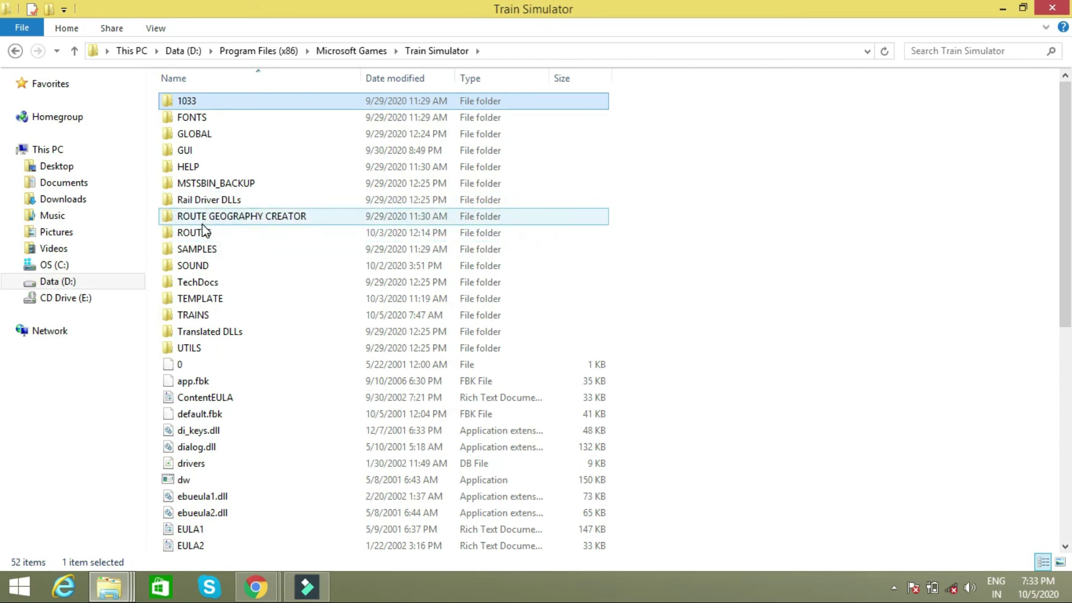
{"action": "double_click", "coordinate": [204, 233]}
{"action": "right_click", "coordinate": [670, 131]}
{"action": "left_click", "coordinate": [724, 240]}
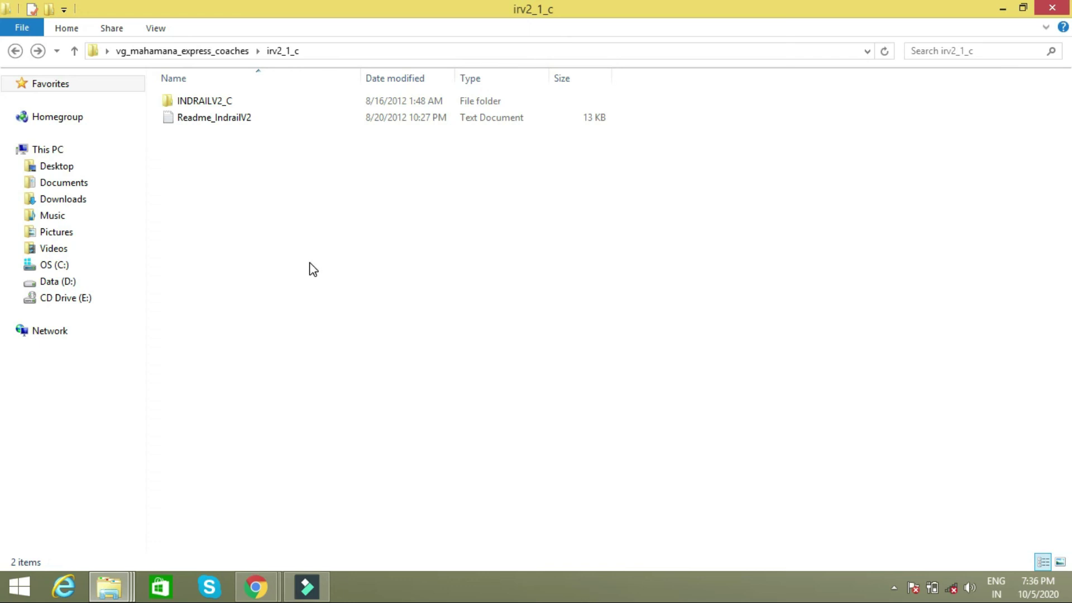
Copy the TEXTURES and WORLD folders from INDRAILV2_C\INDRAILV2 in irv2_1_c
{"action": "double_click", "coordinate": [227, 103]}
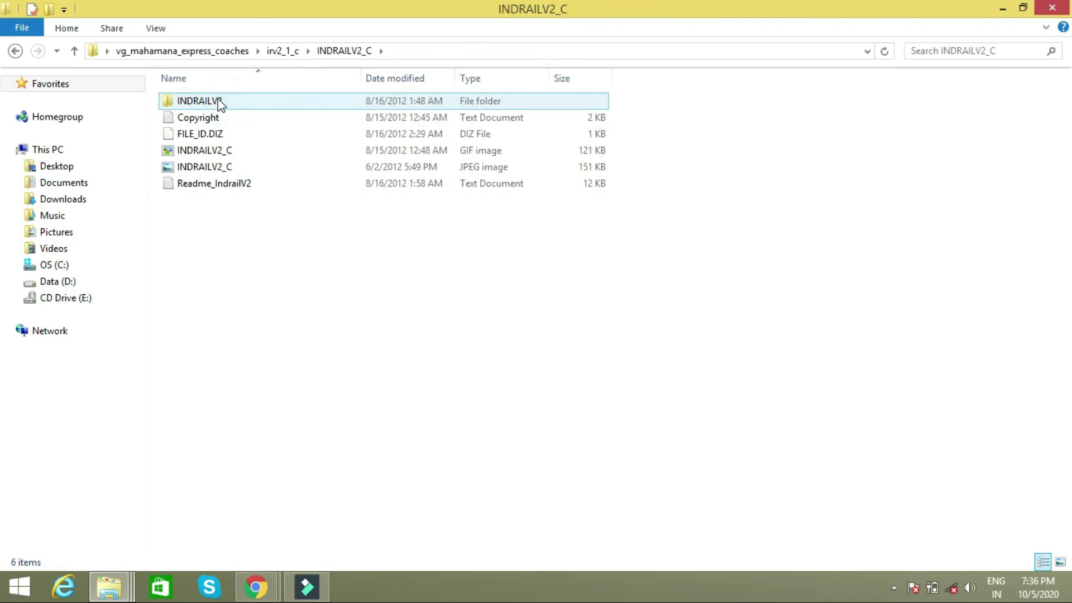
{"action": "double_click", "coordinate": [220, 103]}
{"action": "left_click_drag", "start_coordinate": [211, 173], "coordinate": [207, 101]}
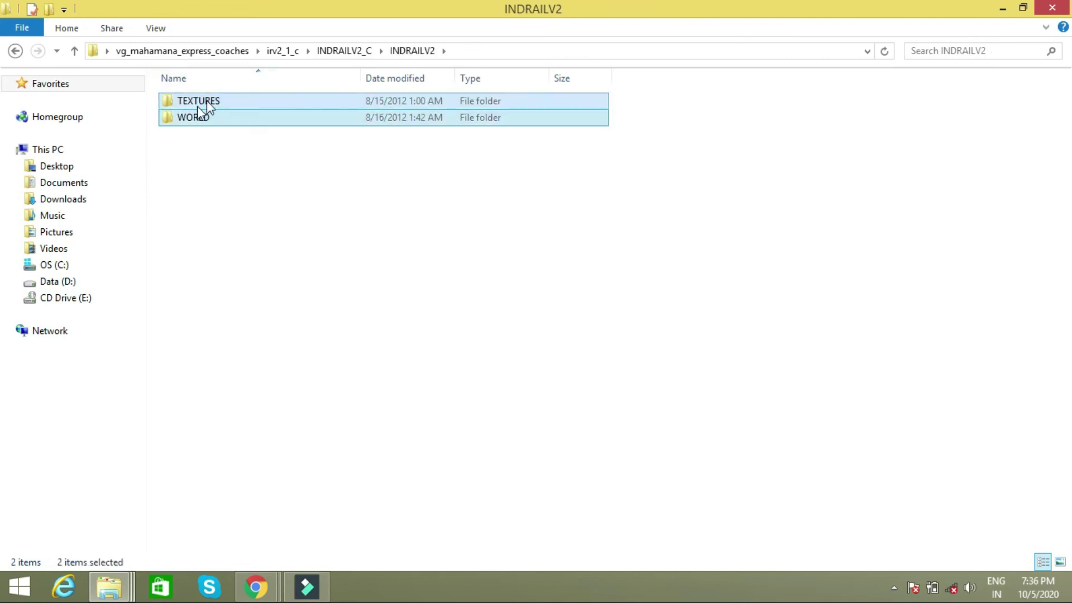
{"action": "right_click", "coordinate": [196, 110]}
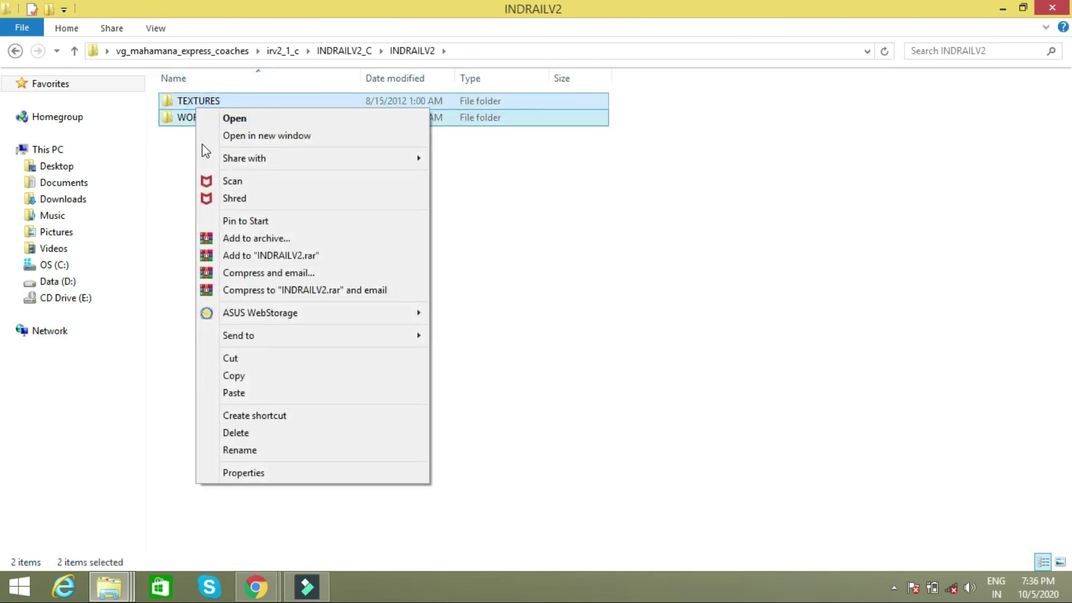
{"action": "left_click", "coordinate": [254, 376]}
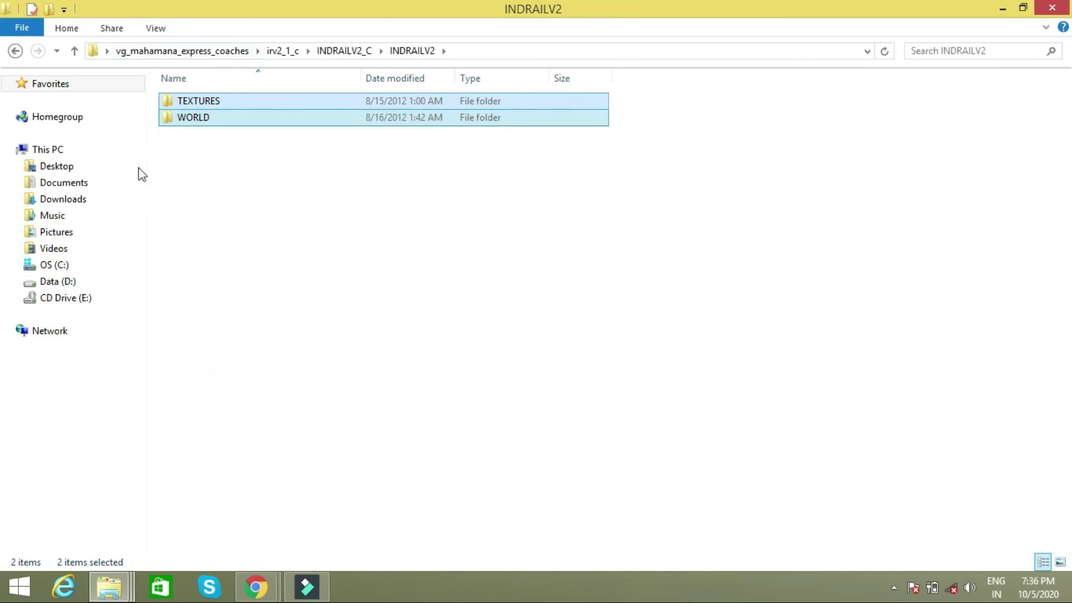
Paste the TEXTURES and WORLD folders into Train Simulator\ROUTES\INDRAILV2 on drive D, and return to the ROUTES folder
{"action": "left_click", "coordinate": [95, 282]}
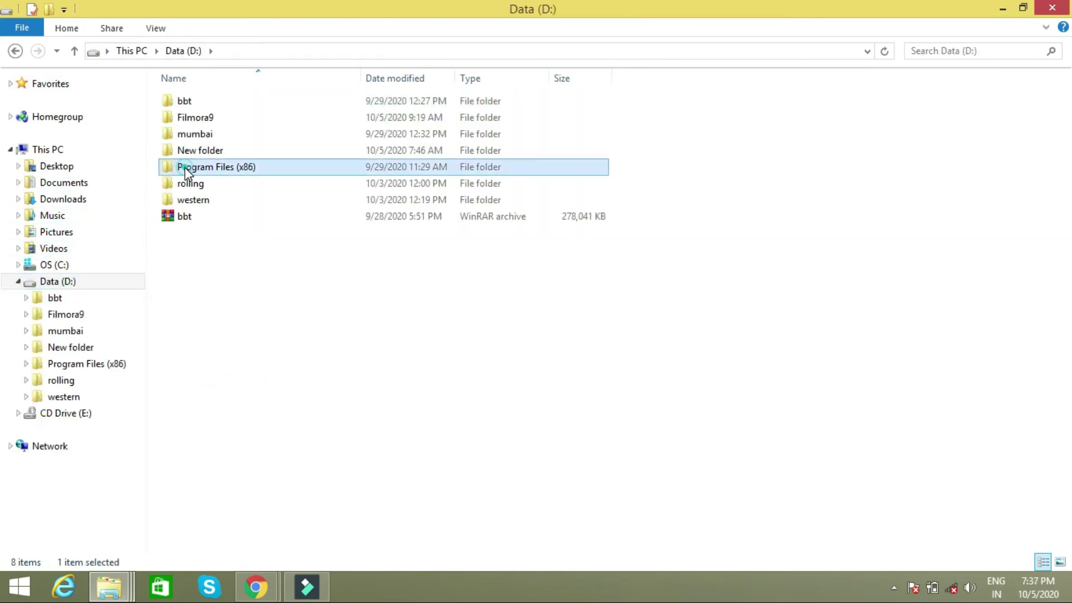
{"action": "double_click", "coordinate": [187, 168]}
{"action": "double_click", "coordinate": [196, 100]}
{"action": "double_click", "coordinate": [197, 100]}
{"action": "double_click", "coordinate": [195, 232]}
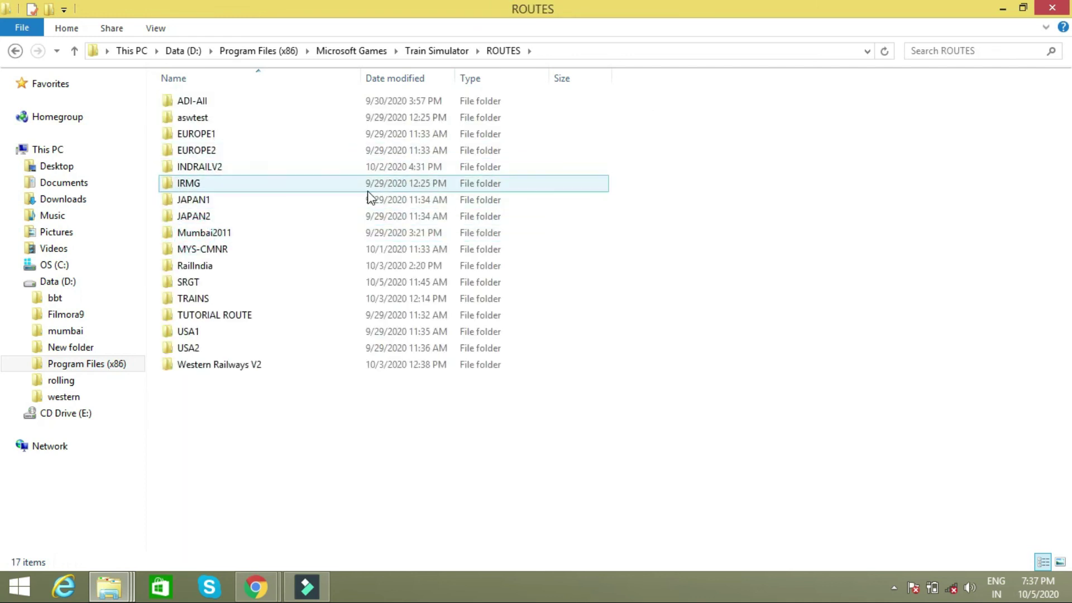
{"action": "double_click", "coordinate": [335, 168]}
{"action": "right_click", "coordinate": [696, 141]}
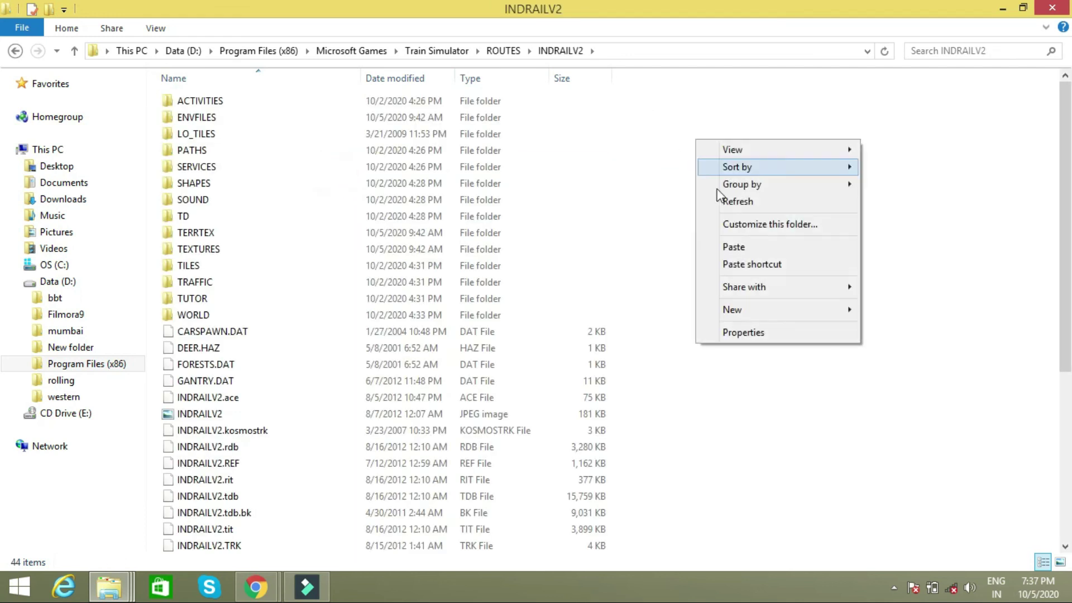
{"action": "left_click", "coordinate": [733, 247]}
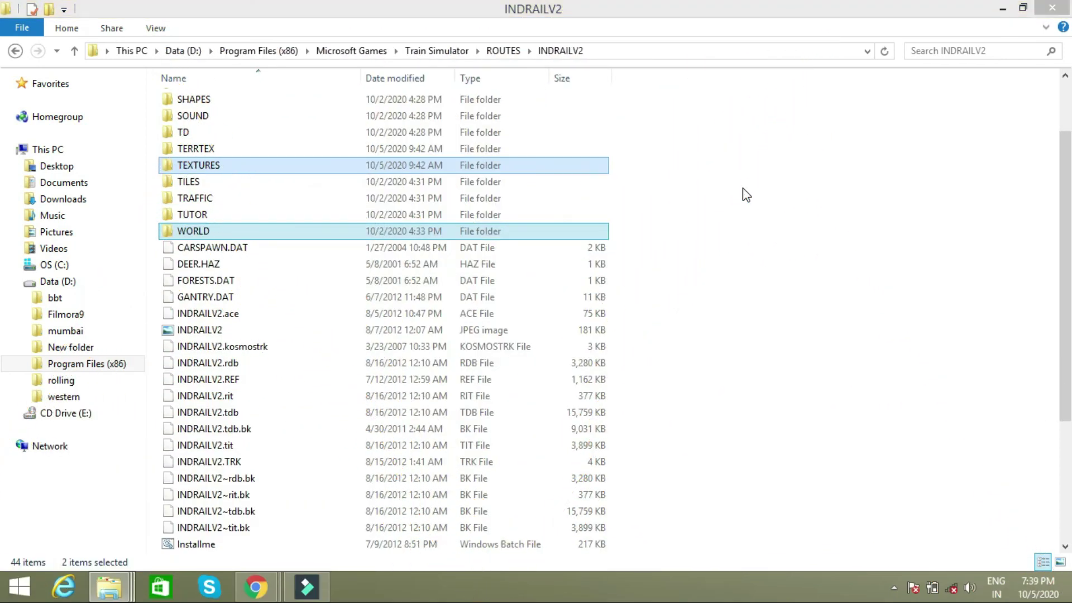
{"action": "scroll", "coordinate": [742, 187], "scroll_direction": "up", "scroll_amount": 2}
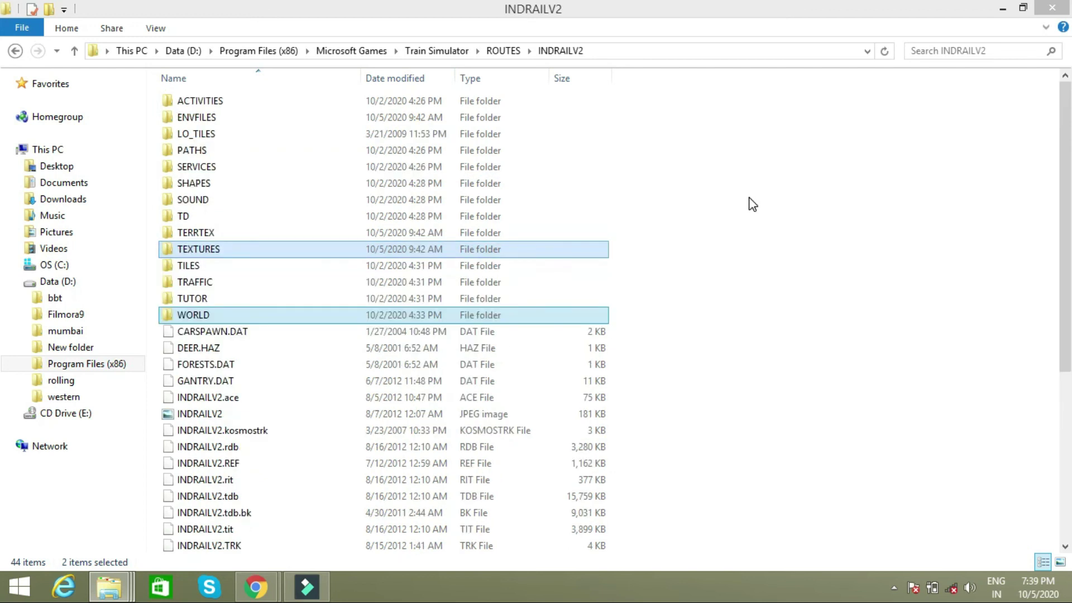
{"action": "left_click", "coordinate": [15, 51]}
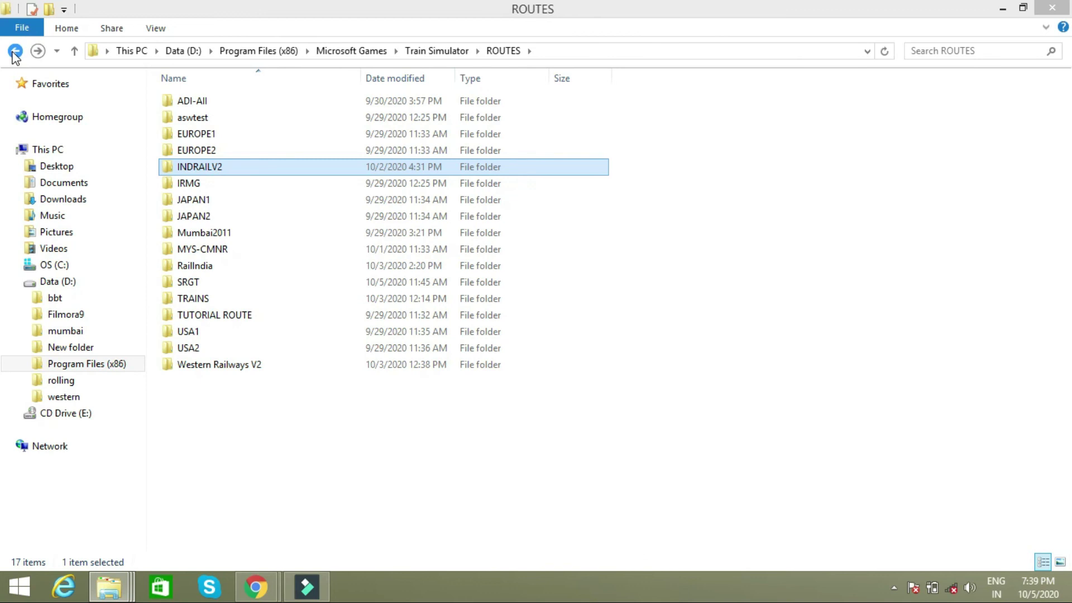